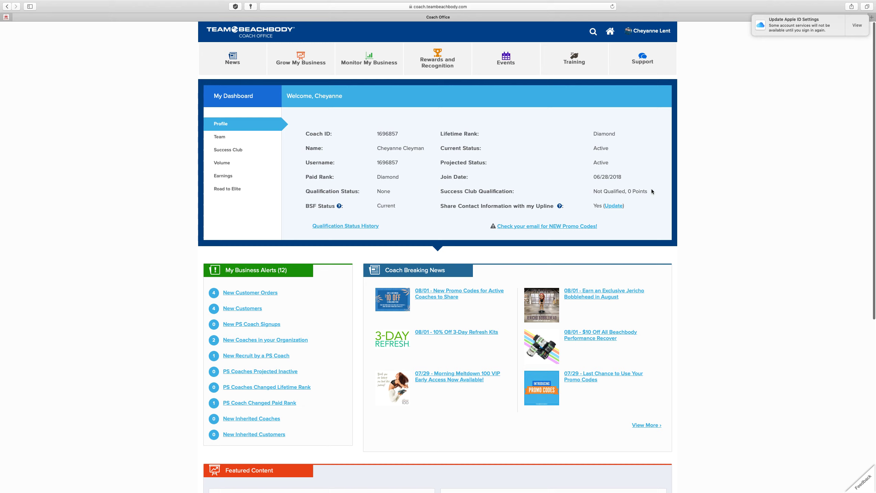
Show the team's upline sponsor details, then the August 2019 Success Club summary (0 of 90 PV)
{"action": "left_click", "coordinate": [229, 139]}
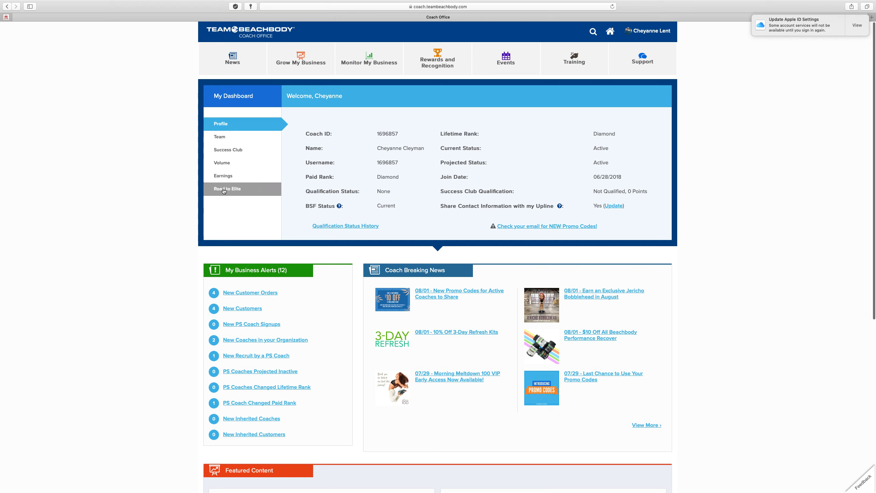
{"action": "left_click", "coordinate": [224, 137]}
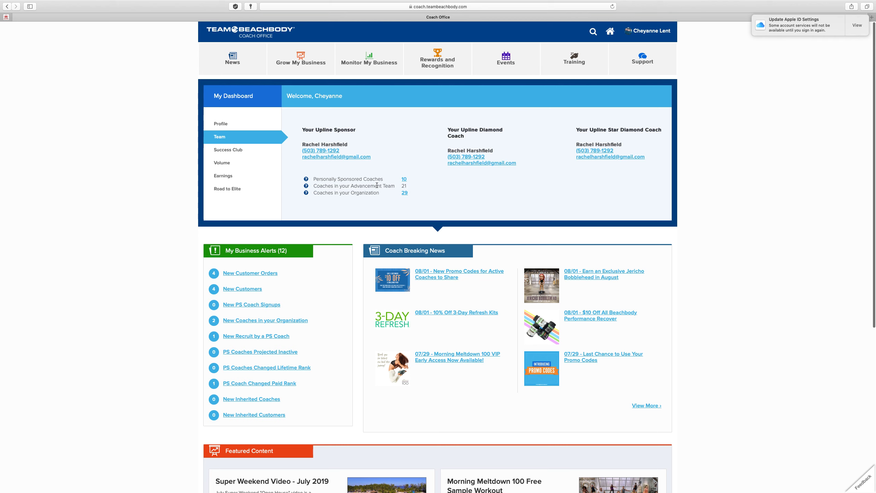
{"action": "left_click", "coordinate": [243, 150]}
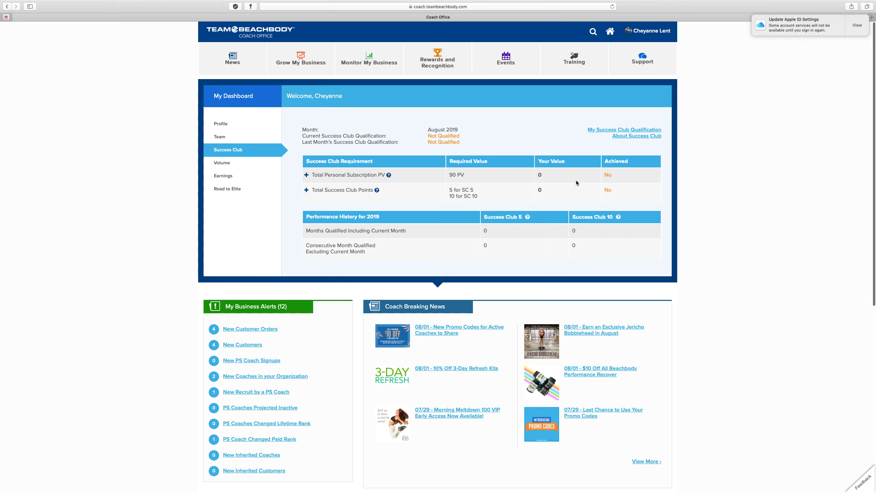
Raise the computer's sound volume and switch the dashboard to the Volume summary (projected PV 716)
{"action": "key", "text": "XF86AudioRaiseVolume"}
{"action": "left_click", "coordinate": [222, 163]}
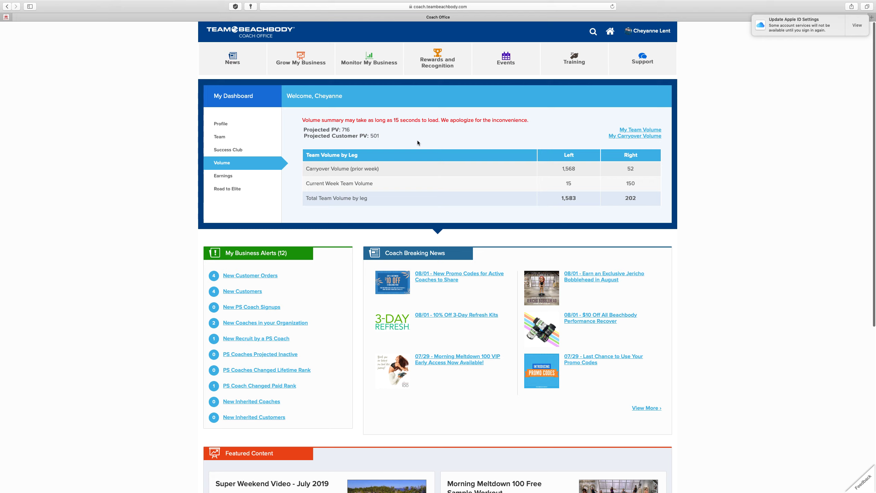
Show the Earnings summary: 174.18 bonus points in commissions and $2,260.84 YTD earnings
{"action": "left_click", "coordinate": [216, 178]}
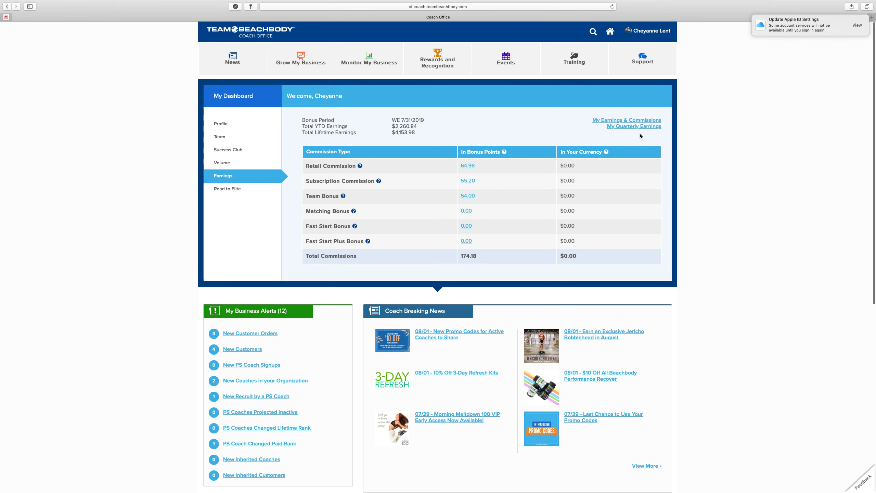
Open the Road to Elite milestones table and scroll down through it
{"action": "left_click", "coordinate": [226, 189]}
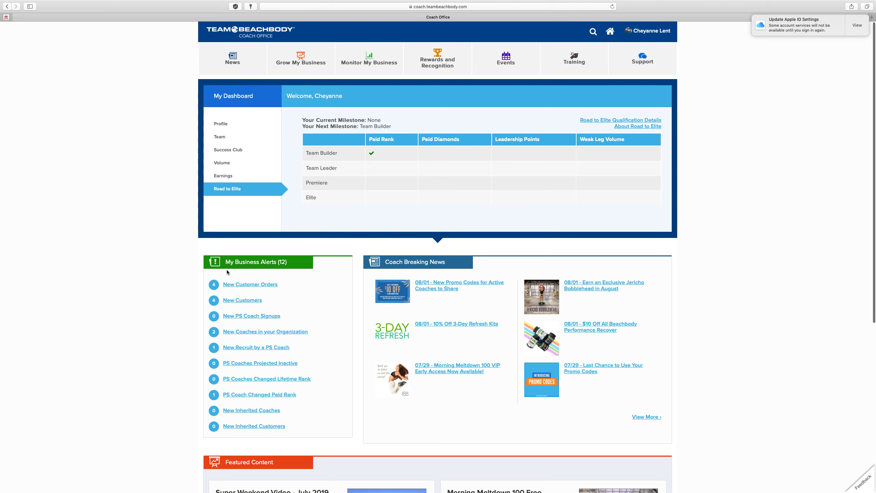
{"action": "scroll", "coordinate": [227, 270], "scroll_direction": "down", "scroll_amount": 2}
Return to the Profile summary, browse the dashboard, and open the New Customer Orders report
{"action": "left_click", "coordinate": [228, 113]}
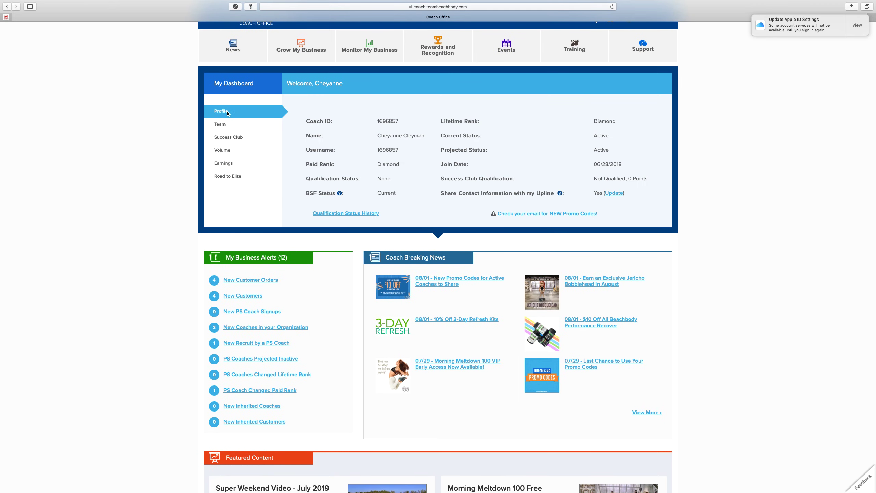
{"action": "scroll", "coordinate": [242, 252], "scroll_direction": "down", "scroll_amount": 5}
{"action": "scroll", "coordinate": [169, 253], "scroll_direction": "down", "scroll_amount": 5}
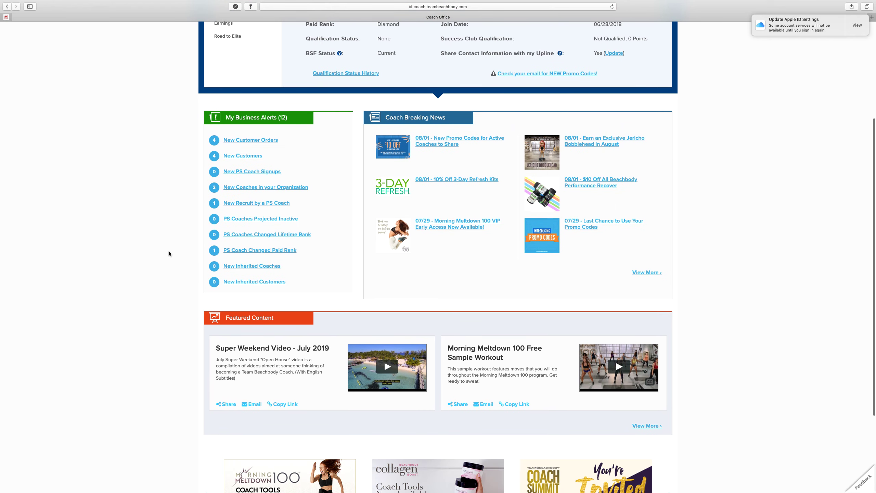
{"action": "scroll", "coordinate": [168, 254], "scroll_direction": "down", "scroll_amount": 1}
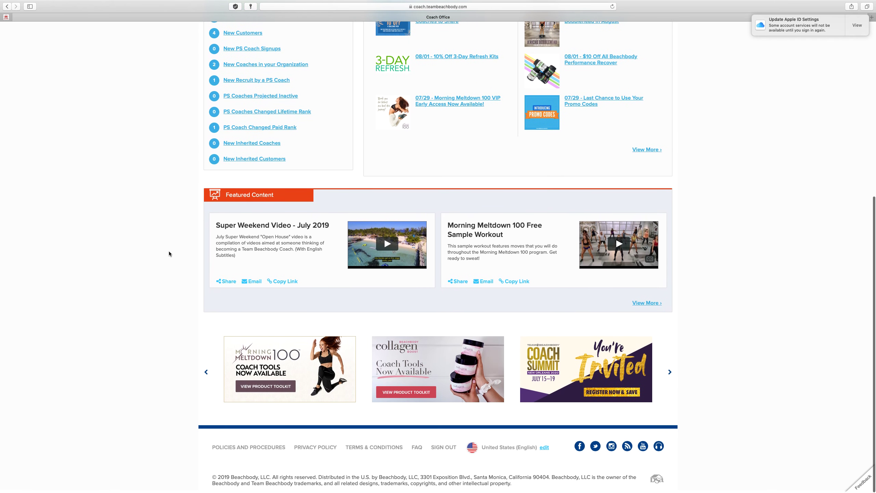
{"action": "scroll", "coordinate": [168, 254], "scroll_direction": "up", "scroll_amount": 2}
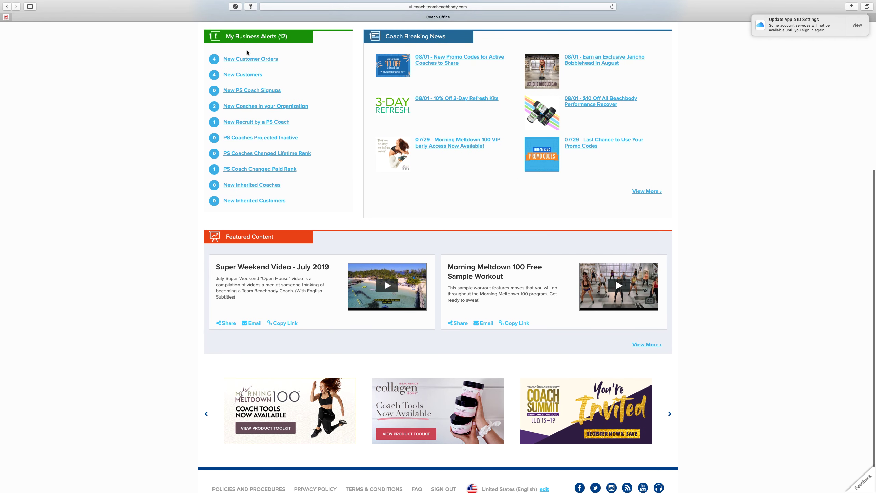
{"action": "scroll", "coordinate": [247, 53], "scroll_direction": "up", "scroll_amount": 8}
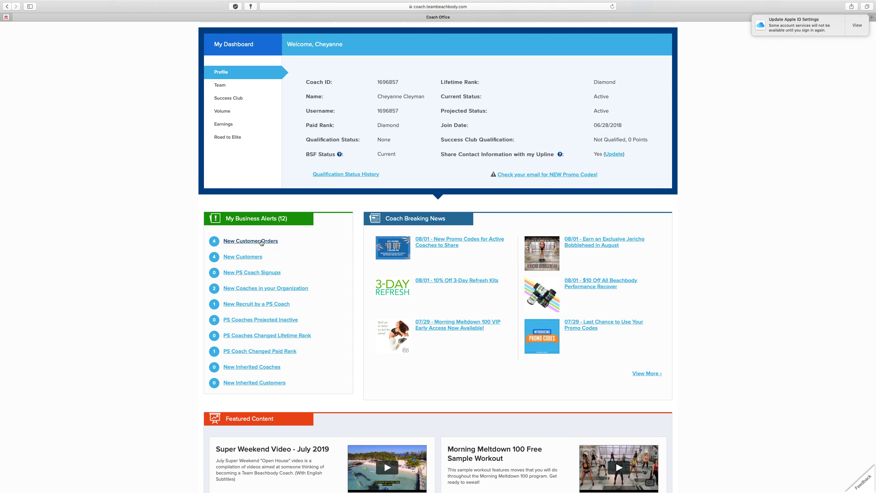
{"action": "left_click", "coordinate": [262, 243]}
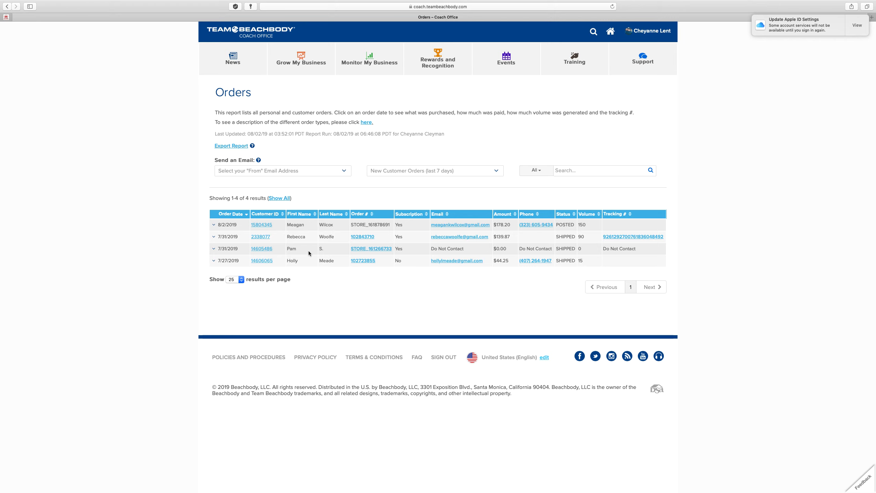
Scroll across the Orders report's 4 recent orders, then go back to the main dashboard
{"action": "scroll", "coordinate": [308, 251], "scroll_direction": "right", "scroll_amount": 3}
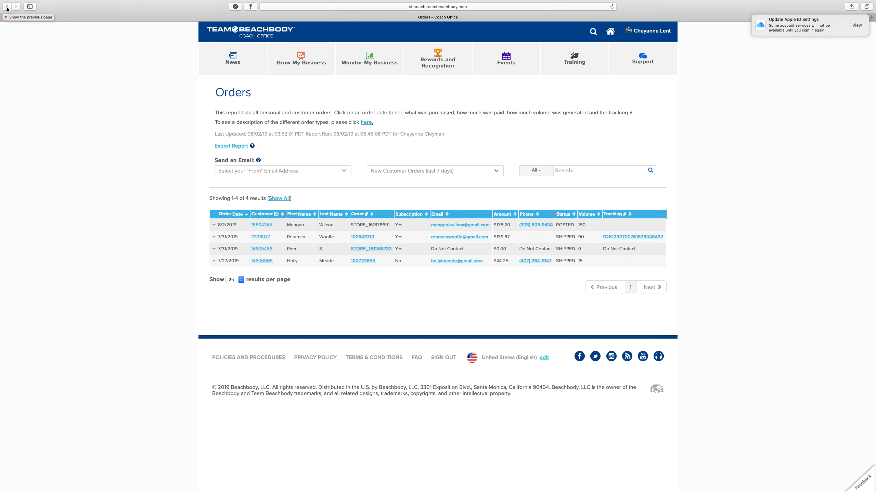
{"action": "left_click", "coordinate": [7, 7]}
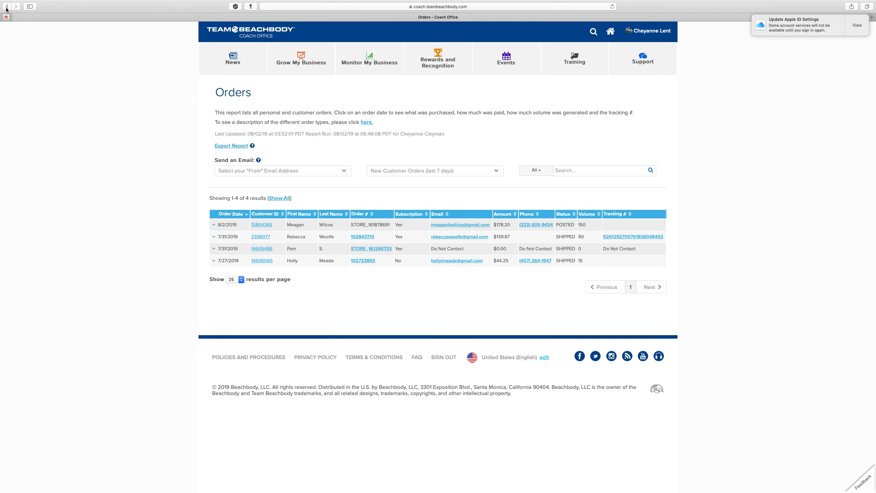
{"action": "left_click", "coordinate": [8, 7]}
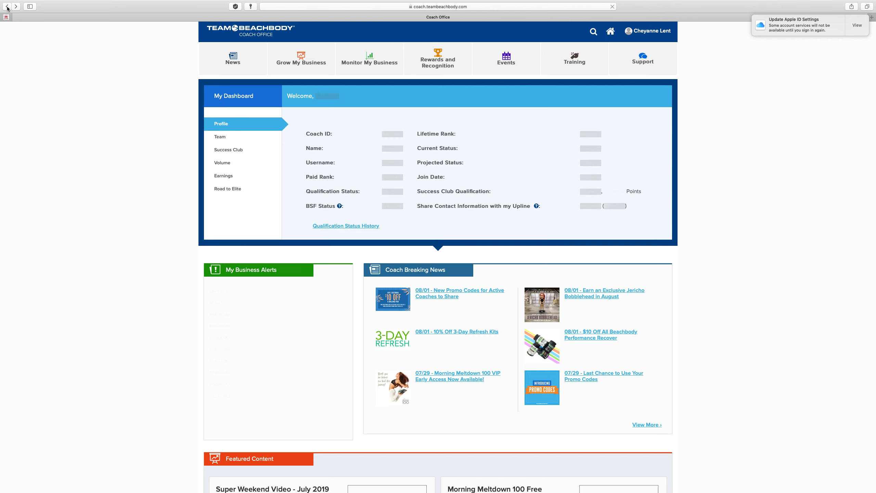
{"action": "scroll", "coordinate": [196, 217], "scroll_direction": "down", "scroll_amount": 3}
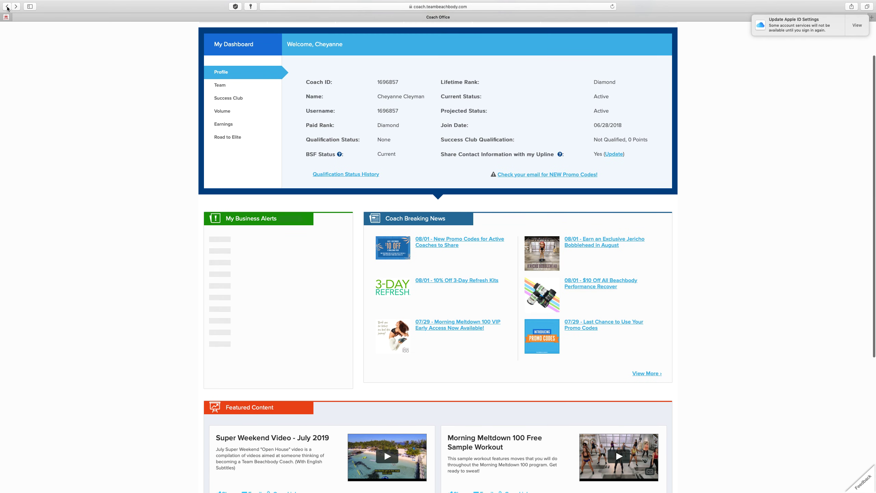
{"action": "scroll", "coordinate": [196, 216], "scroll_direction": "down", "scroll_amount": 5}
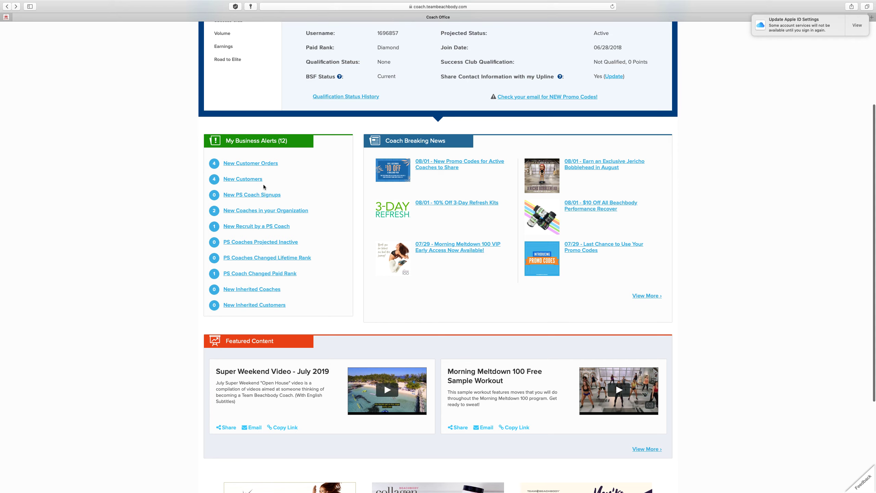
{"action": "scroll", "coordinate": [254, 188], "scroll_direction": "down", "scroll_amount": 1}
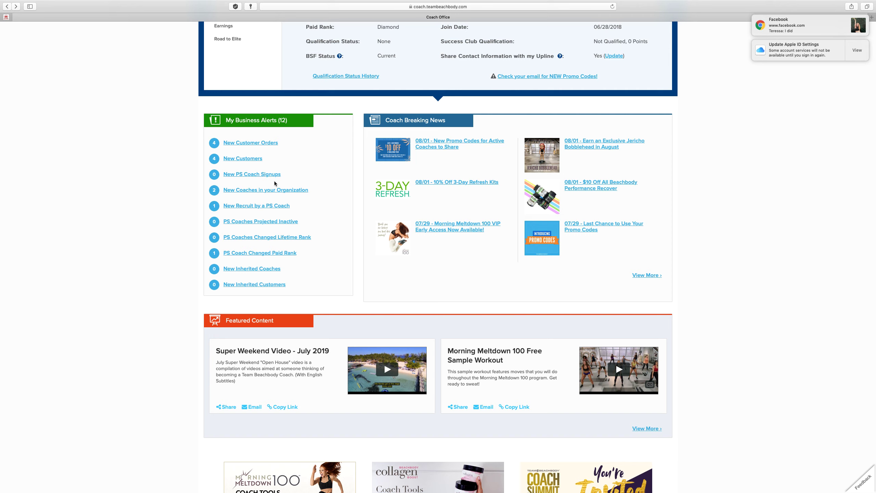
{"action": "scroll", "coordinate": [318, 201], "scroll_direction": "down", "scroll_amount": 2}
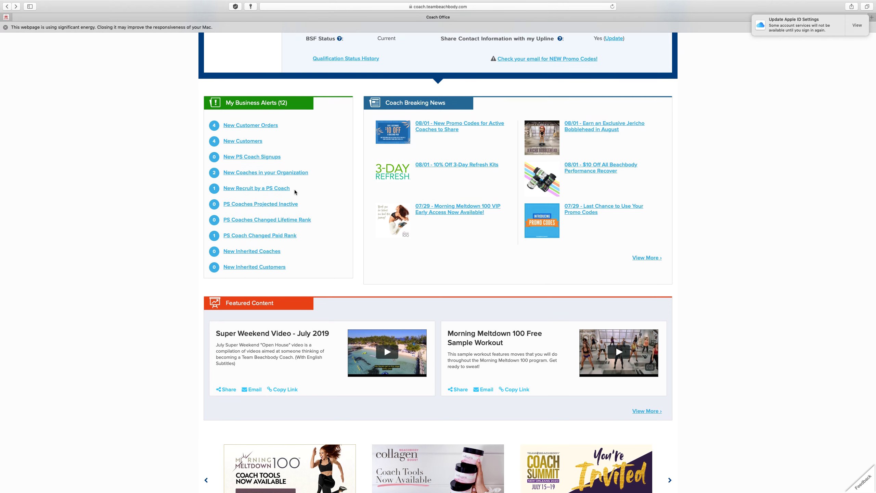
{"action": "scroll", "coordinate": [241, 217], "scroll_direction": "down", "scroll_amount": 1}
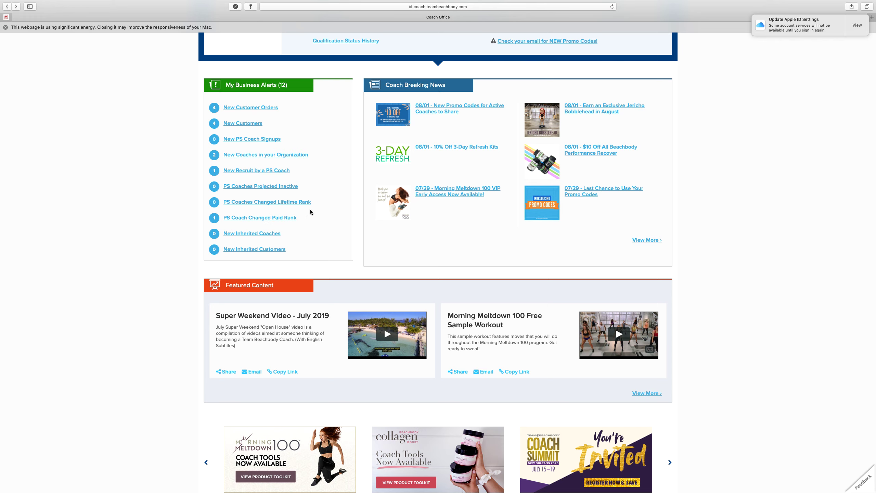
{"action": "scroll", "coordinate": [310, 211], "scroll_direction": "down", "scroll_amount": 1}
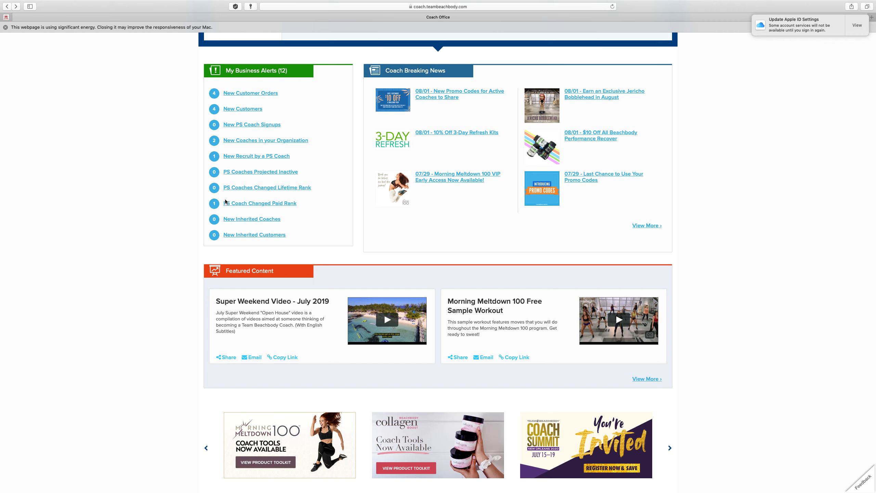
{"action": "scroll", "coordinate": [298, 224], "scroll_direction": "down", "scroll_amount": 2}
{"action": "scroll", "coordinate": [298, 225], "scroll_direction": "up", "scroll_amount": 2}
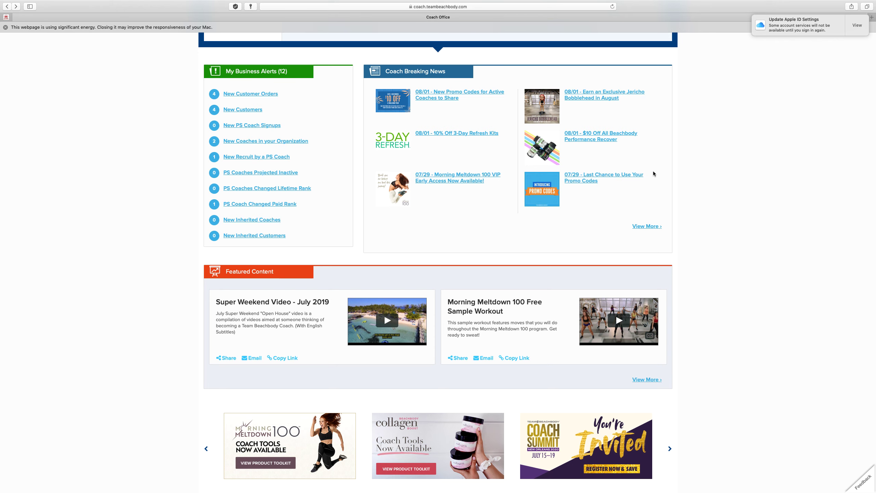
{"action": "scroll", "coordinate": [621, 146], "scroll_direction": "down", "scroll_amount": 3}
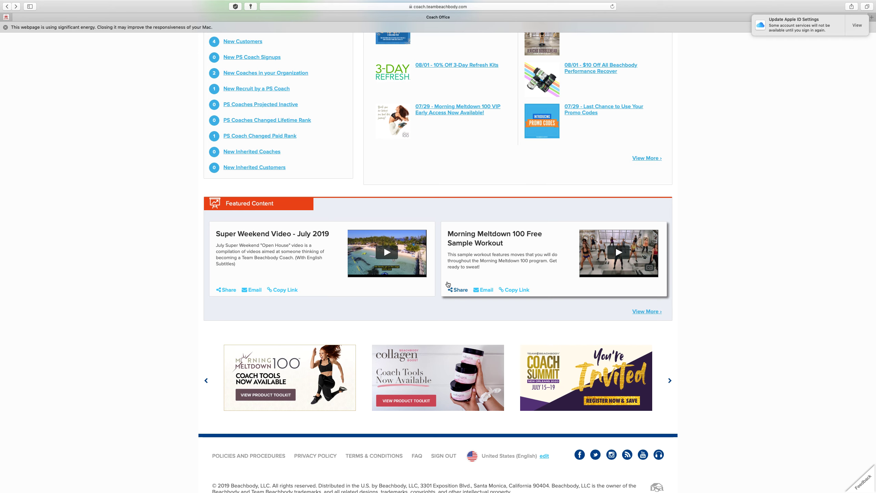
{"action": "scroll", "coordinate": [447, 285], "scroll_direction": "down", "scroll_amount": 1}
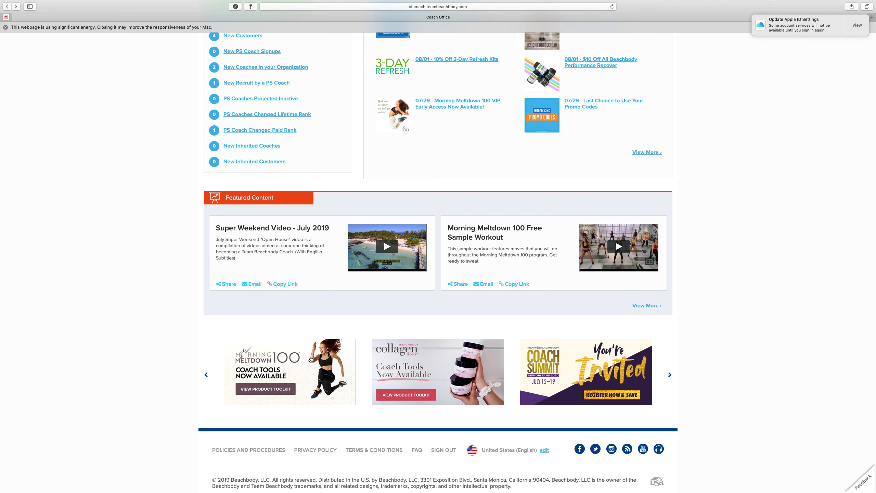
{"action": "scroll", "coordinate": [373, 248], "scroll_direction": "up", "scroll_amount": 1}
{"action": "scroll", "coordinate": [373, 249], "scroll_direction": "up", "scroll_amount": 1}
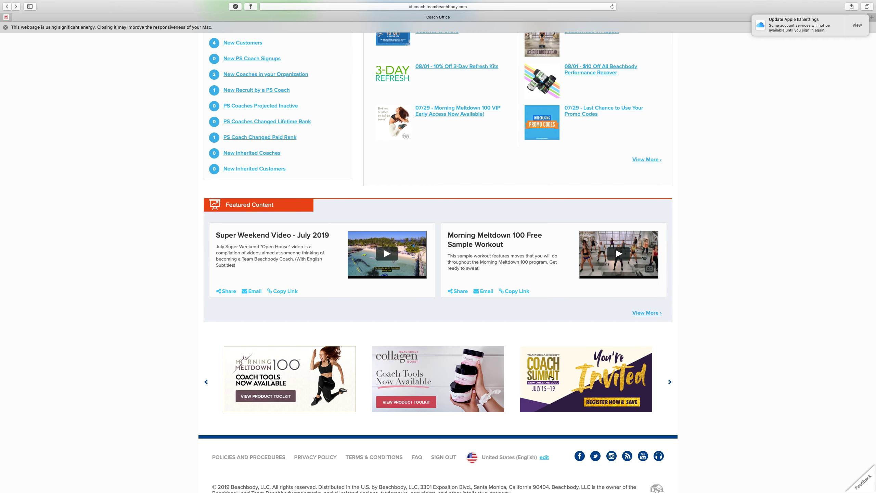
{"action": "scroll", "coordinate": [486, 377], "scroll_direction": "up", "scroll_amount": 8}
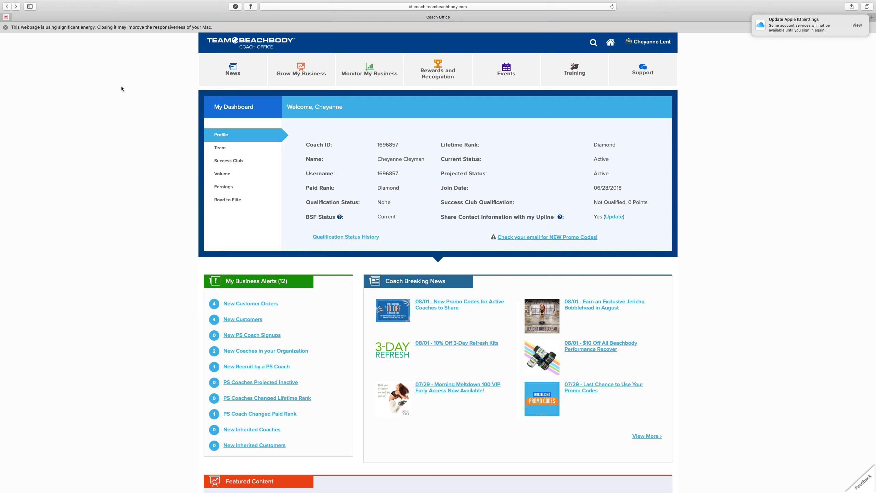
Open the News menu listing Coach Breaking News, National Wake-Up Call, Coach Monthly and In the Press
{"action": "left_click", "coordinate": [240, 71]}
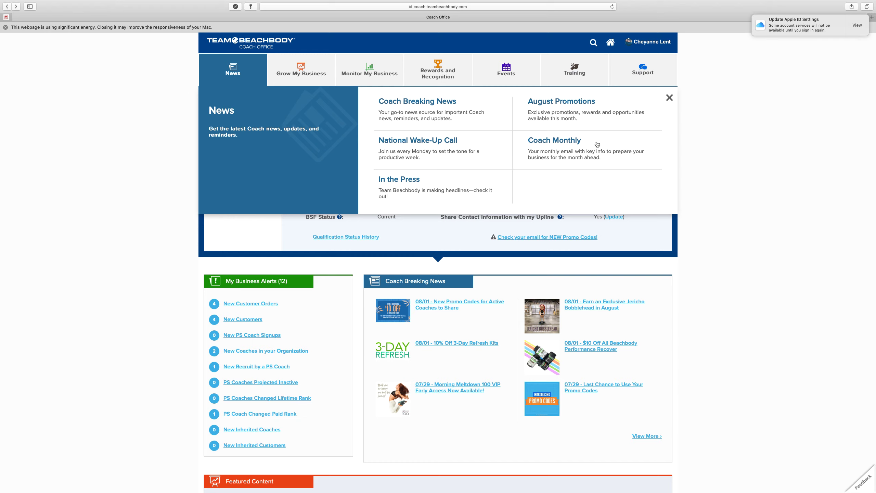
Switch the dropdown to Grow My Business, showing Challenge Group Tools, Coach Link Generator and Share-a-Cart
{"action": "left_click", "coordinate": [310, 73]}
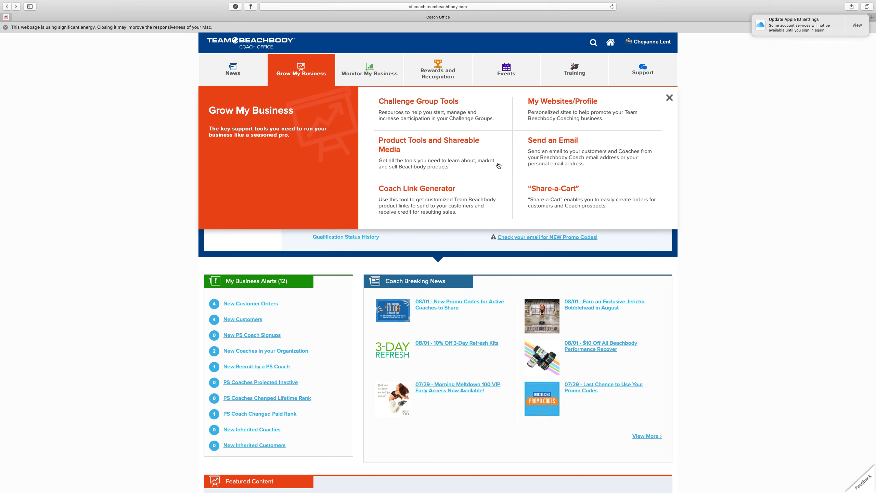
Browse the Product Tools and Shareable Media toolkit cards and open the Morning Meltdown 100 toolkit
{"action": "left_click", "coordinate": [432, 141]}
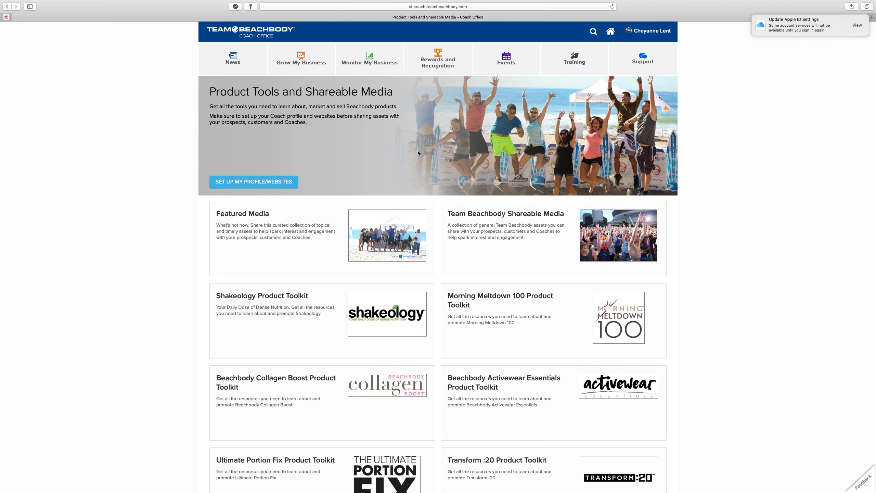
{"action": "scroll", "coordinate": [418, 152], "scroll_direction": "down", "scroll_amount": 2}
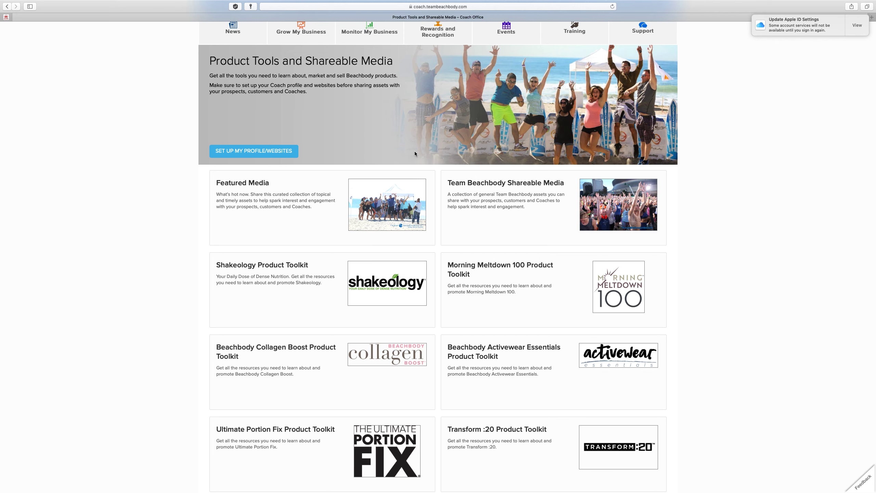
{"action": "scroll", "coordinate": [415, 152], "scroll_direction": "down", "scroll_amount": 5}
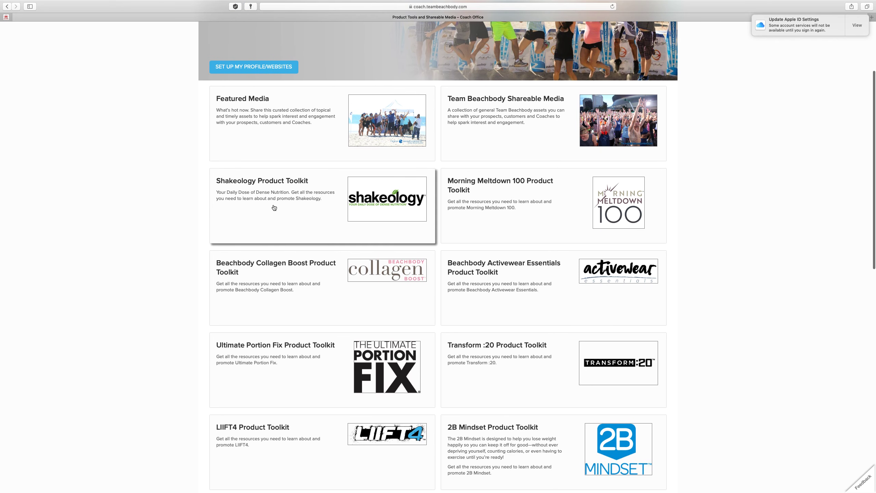
{"action": "scroll", "coordinate": [480, 182], "scroll_direction": "down", "scroll_amount": 2}
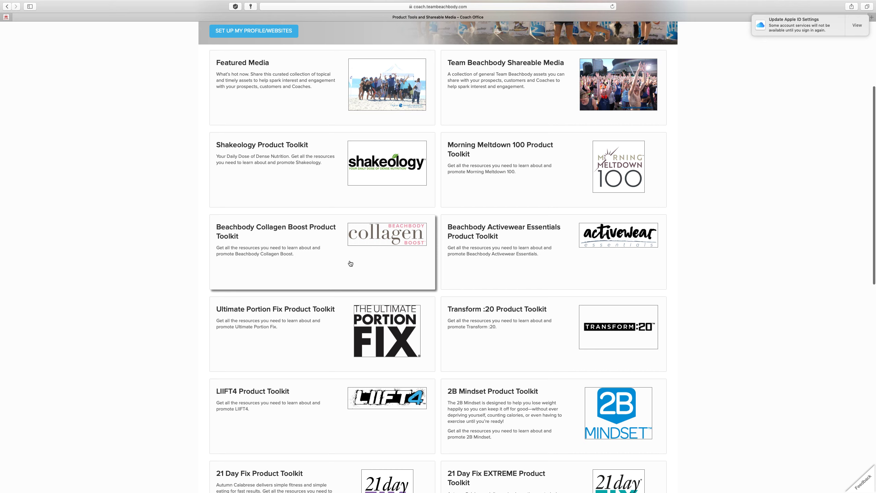
{"action": "scroll", "coordinate": [554, 163], "scroll_direction": "down", "scroll_amount": 1}
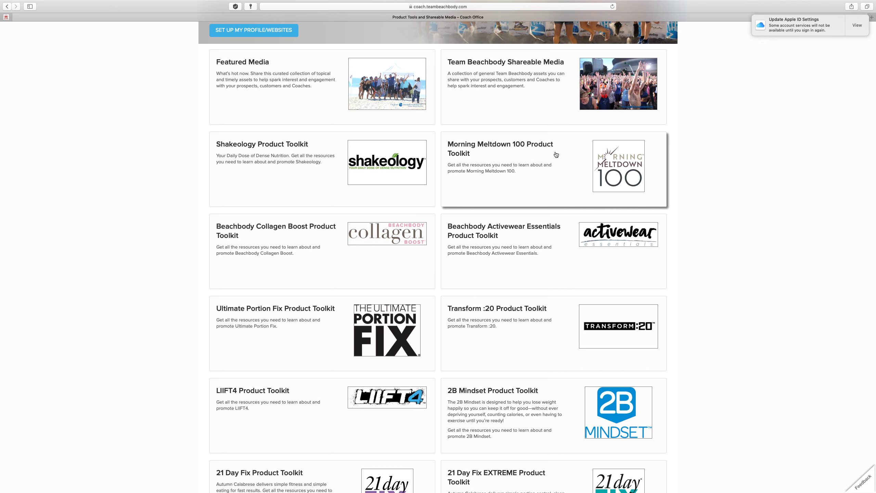
{"action": "left_click", "coordinate": [558, 181]}
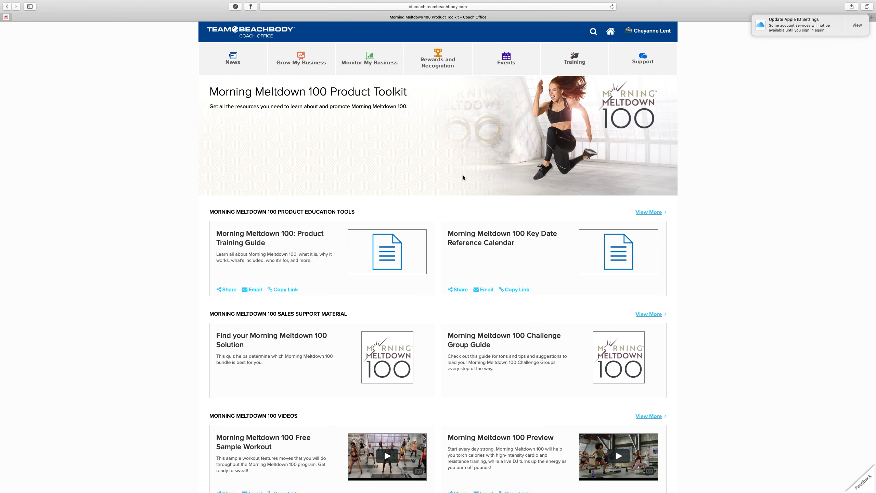
Scroll through the Morning Meltdown 100 education, sales, video and image sections, then back up
{"action": "scroll", "coordinate": [351, 205], "scroll_direction": "down", "scroll_amount": 5}
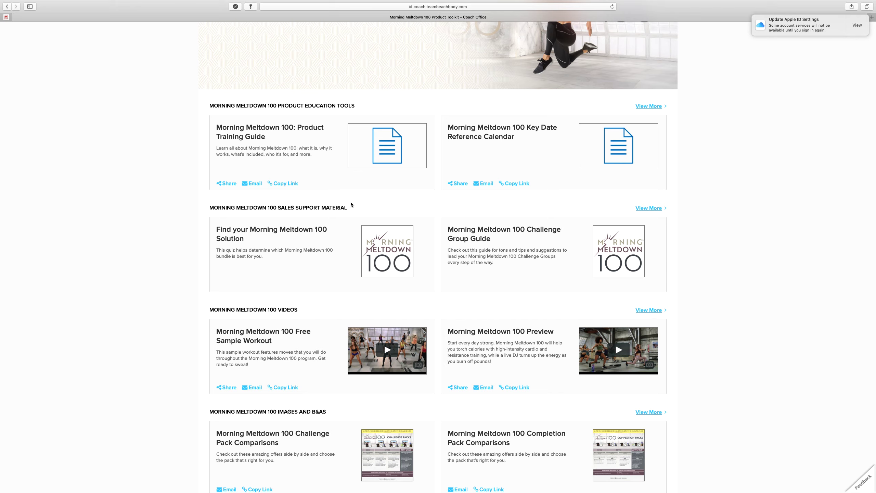
{"action": "scroll", "coordinate": [351, 204], "scroll_direction": "down", "scroll_amount": 1}
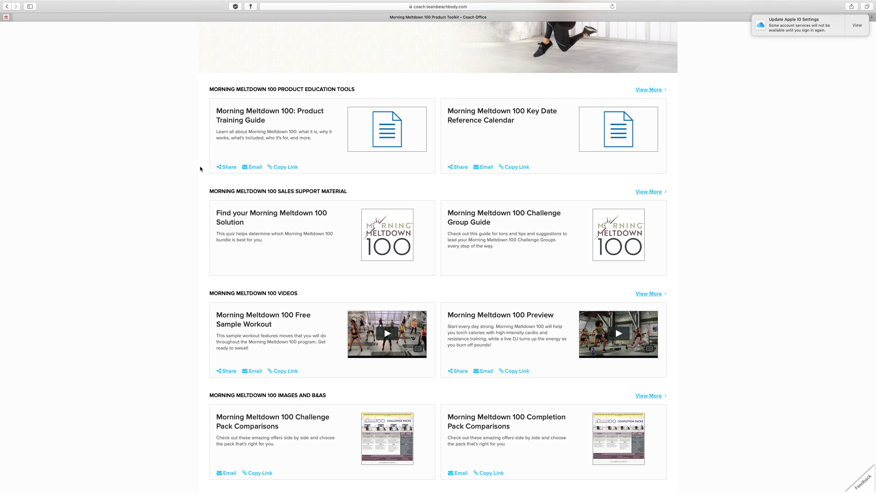
{"action": "scroll", "coordinate": [204, 169], "scroll_direction": "down", "scroll_amount": 3}
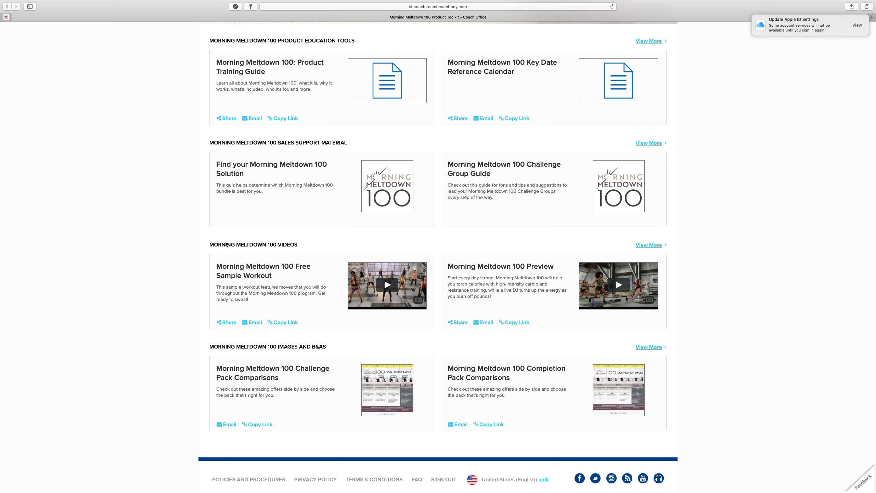
{"action": "scroll", "coordinate": [186, 271], "scroll_direction": "down", "scroll_amount": 2}
{"action": "scroll", "coordinate": [186, 271], "scroll_direction": "down", "scroll_amount": 1}
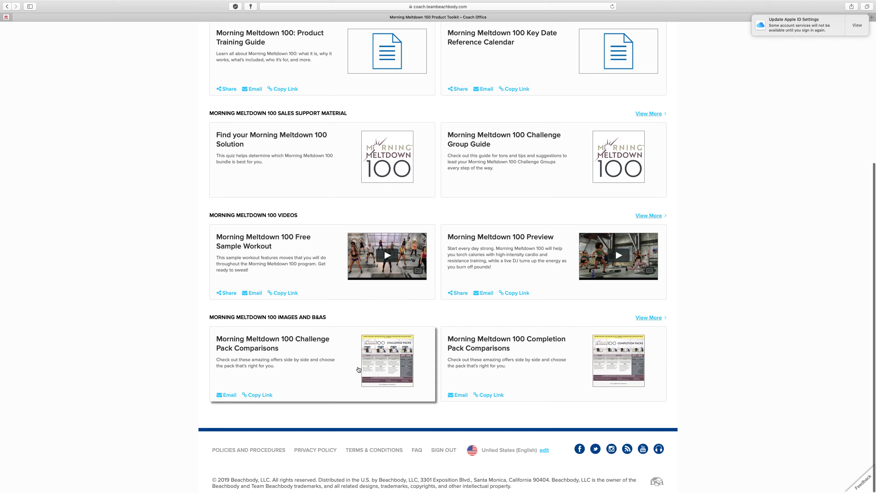
{"action": "scroll", "coordinate": [174, 351], "scroll_direction": "up", "scroll_amount": 1}
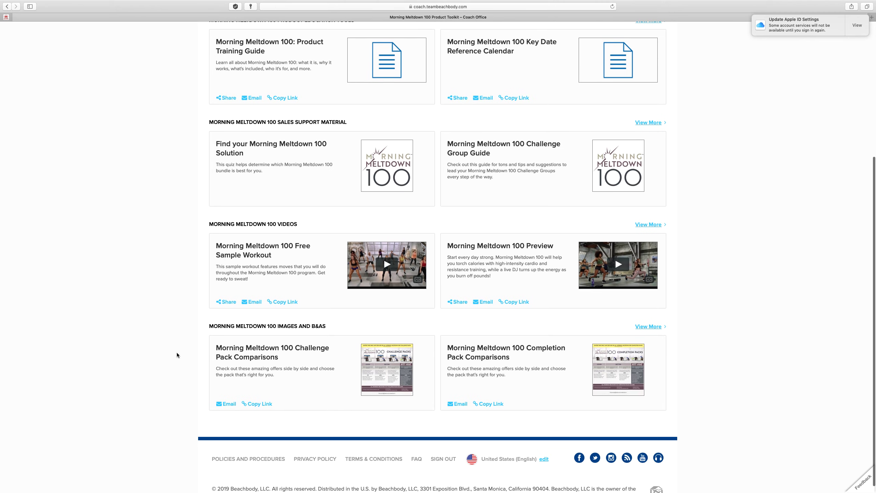
{"action": "scroll", "coordinate": [177, 352], "scroll_direction": "down", "scroll_amount": 1}
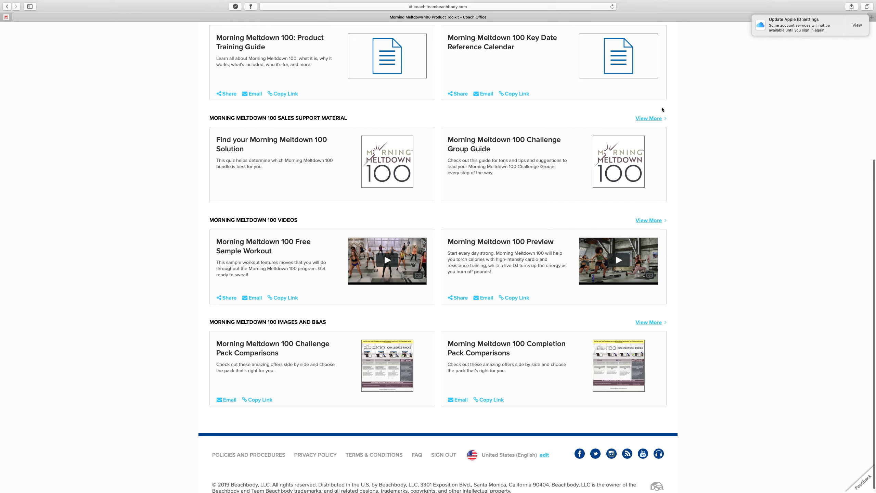
{"action": "scroll", "coordinate": [630, 119], "scroll_direction": "up", "scroll_amount": 3}
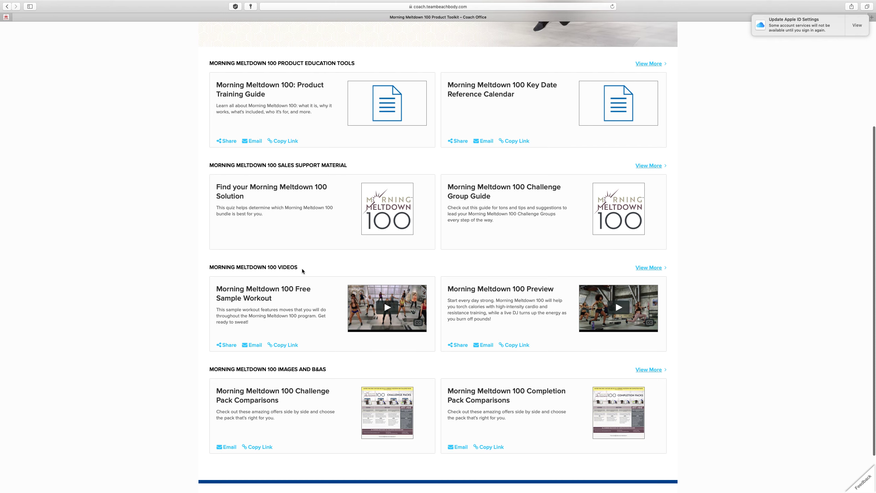
{"action": "scroll", "coordinate": [302, 272], "scroll_direction": "up", "scroll_amount": 5}
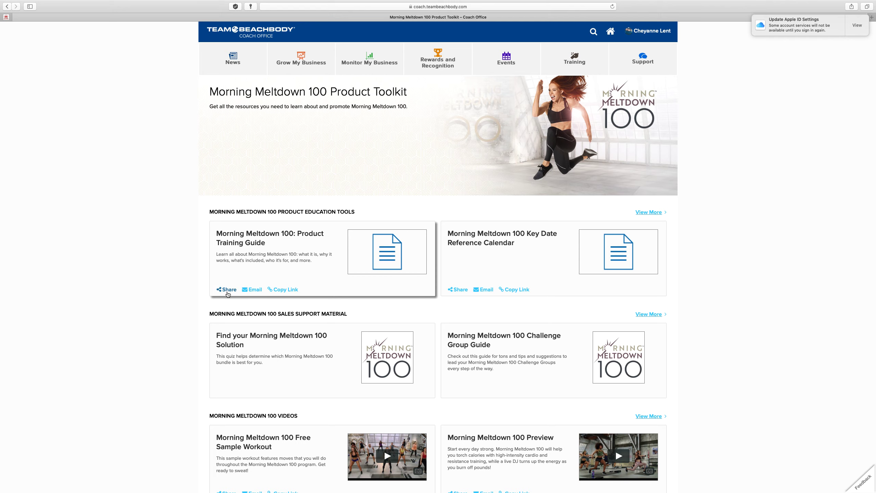
Preview the Product Training Guide's sharing options, then start an email and list sender addresses
{"action": "left_click", "coordinate": [227, 291]}
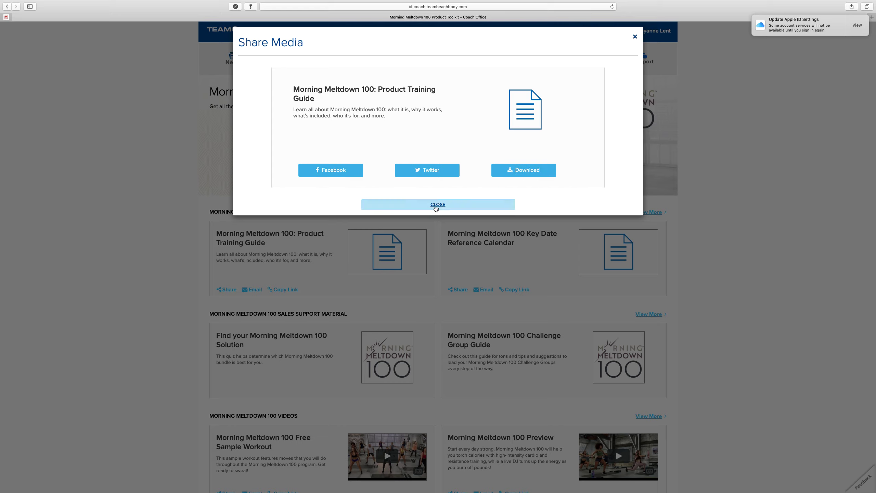
{"action": "left_click", "coordinate": [438, 205]}
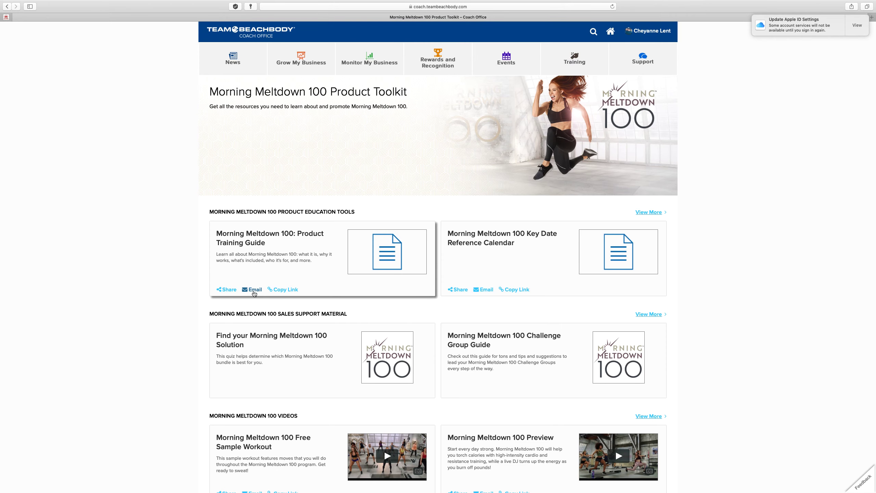
{"action": "left_click", "coordinate": [252, 290]}
{"action": "left_click", "coordinate": [315, 118]}
{"action": "left_click", "coordinate": [315, 118]}
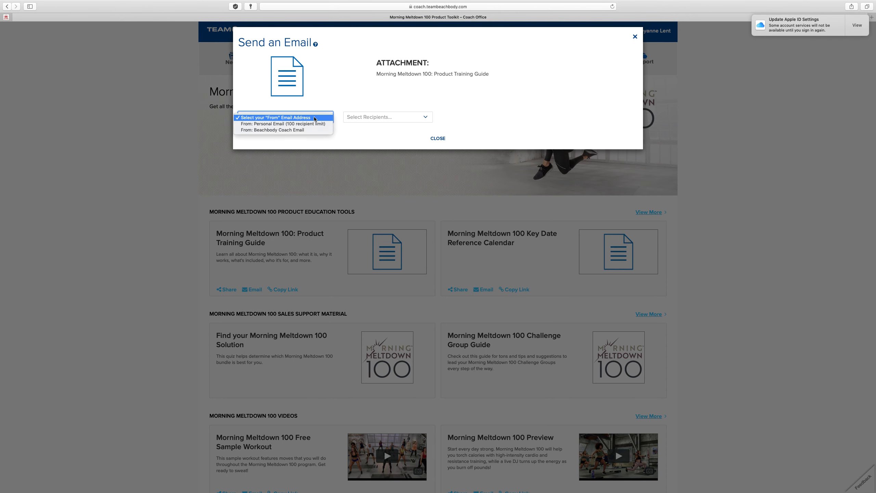
Check the recipient groups, close the email form unsent, and copy the guide's link
{"action": "left_click", "coordinate": [401, 118]}
{"action": "left_click", "coordinate": [401, 117]}
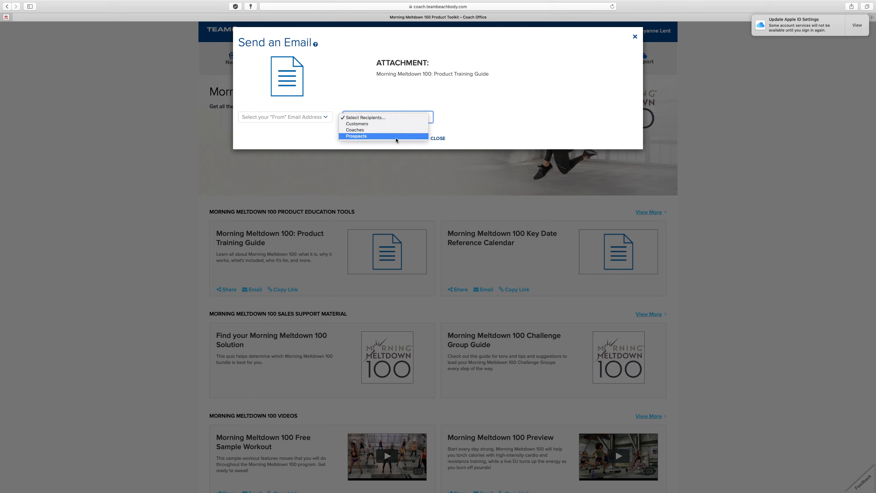
{"action": "left_click", "coordinate": [439, 138]}
{"action": "left_click", "coordinate": [438, 139]}
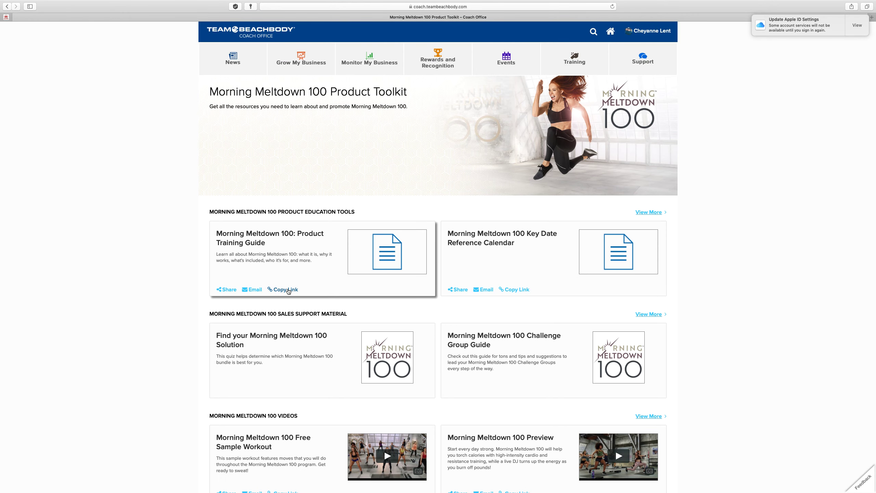
{"action": "left_click", "coordinate": [288, 291]}
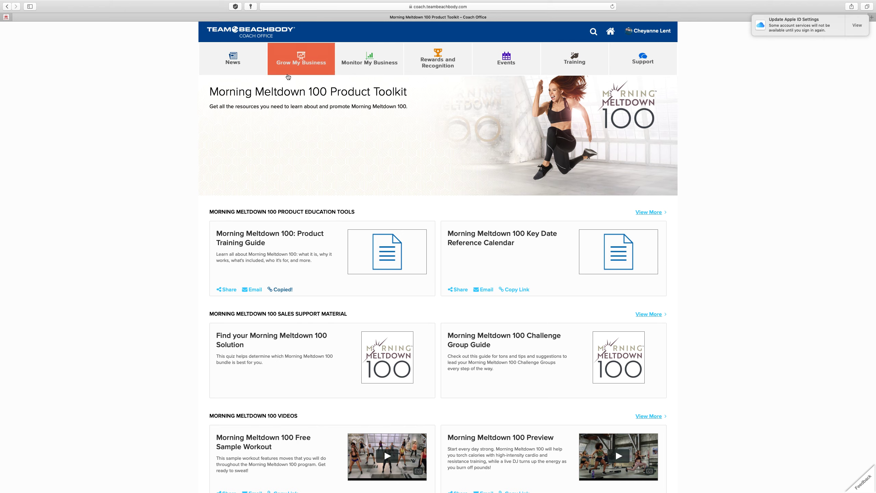
Launch the Coach Link Generator from the Grow My Business menu
{"action": "left_click", "coordinate": [294, 65]}
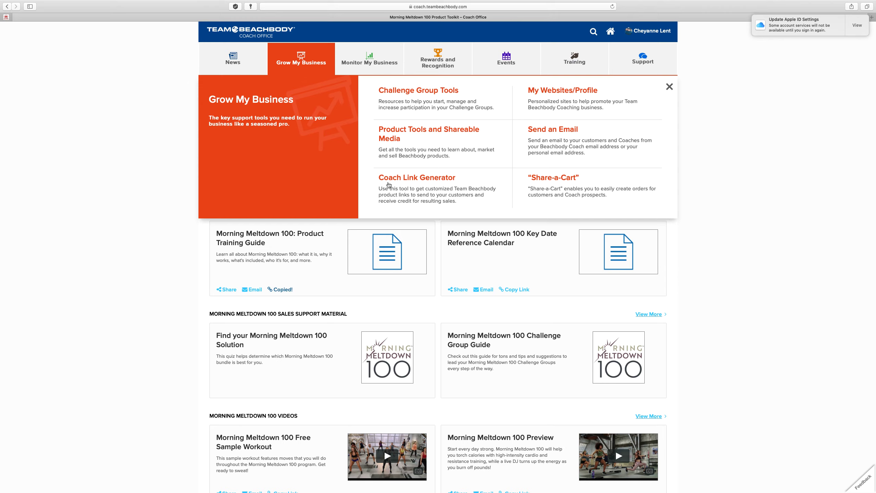
{"action": "left_click", "coordinate": [456, 181]}
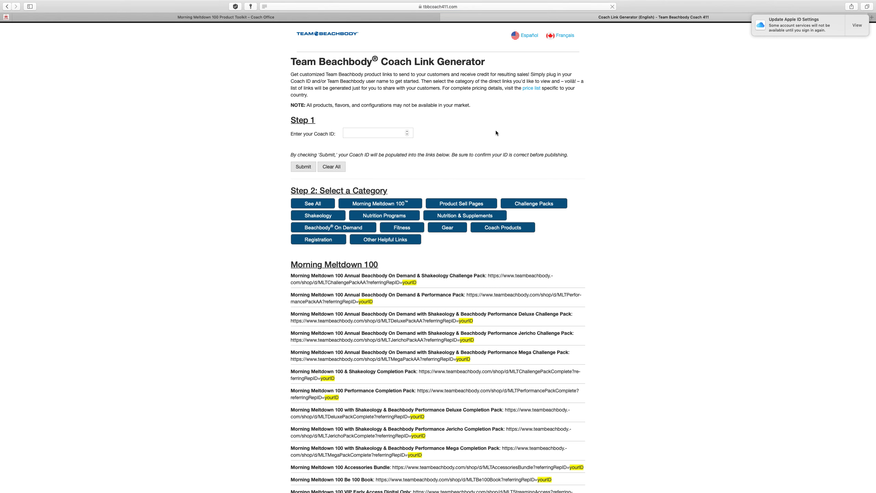
Filter the Link Generator's product links to Shakeology and browse the list
{"action": "scroll", "coordinate": [495, 131], "scroll_direction": "down", "scroll_amount": 1}
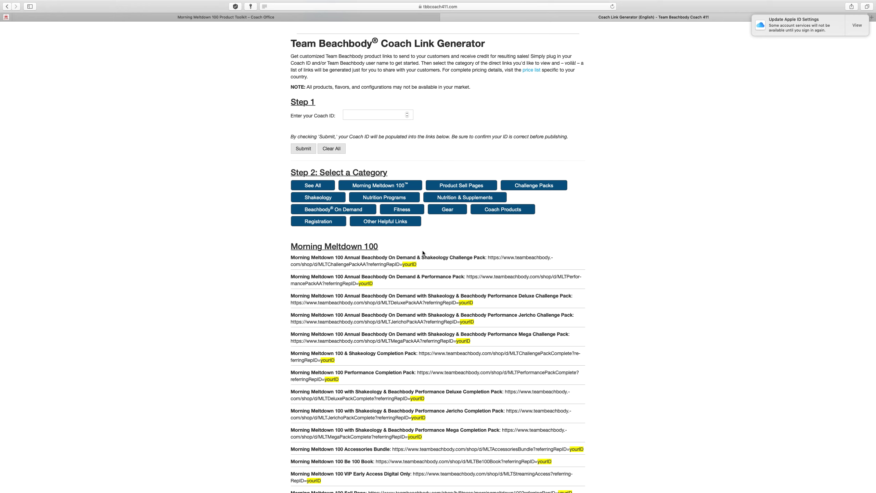
{"action": "left_click", "coordinate": [330, 198]}
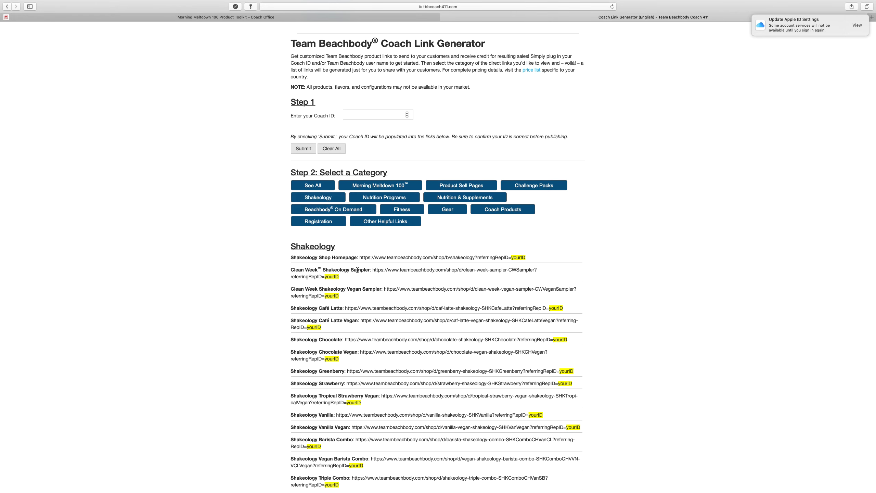
{"action": "scroll", "coordinate": [354, 255], "scroll_direction": "down", "scroll_amount": 3}
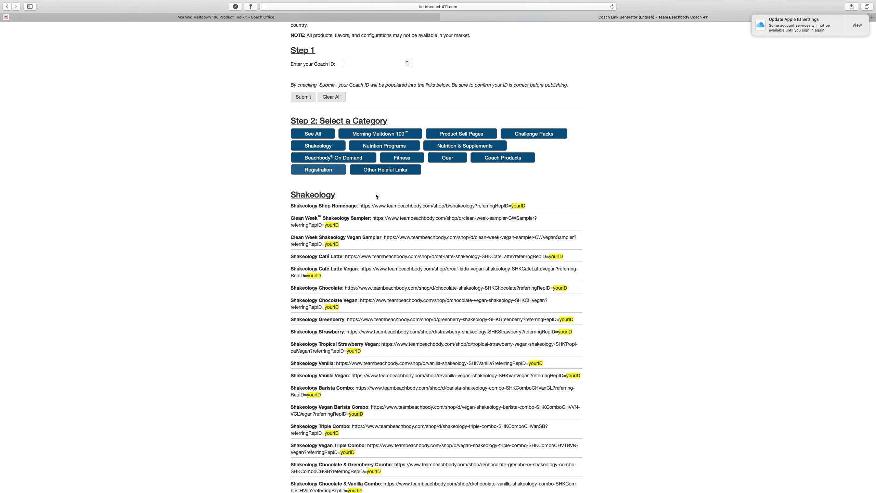
{"action": "scroll", "coordinate": [345, 309], "scroll_direction": "down", "scroll_amount": 1}
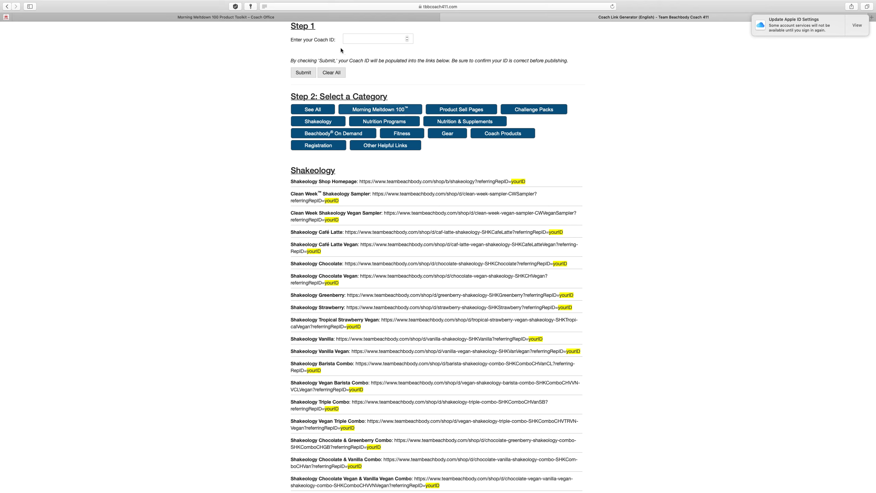
Submit the coach's ID in Step 1, select the Café Latte link, and reload
{"action": "left_click", "coordinate": [365, 40]}
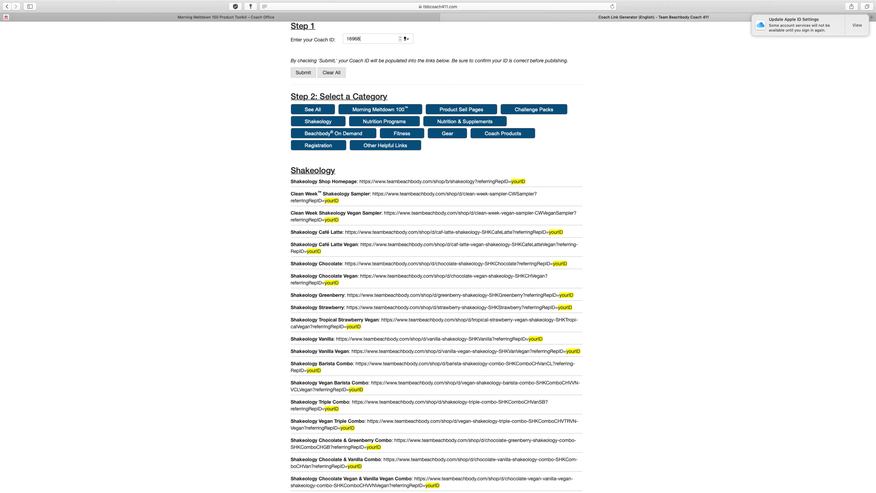
{"action": "left_click", "coordinate": [302, 74]}
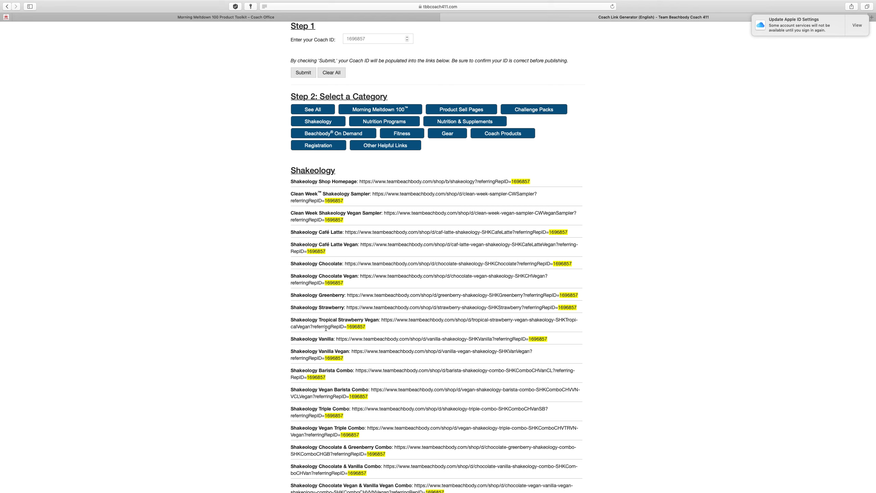
{"action": "scroll", "coordinate": [327, 327], "scroll_direction": "up", "scroll_amount": 1}
{"action": "left_click_drag", "start_coordinate": [345, 233], "coordinate": [575, 238]}
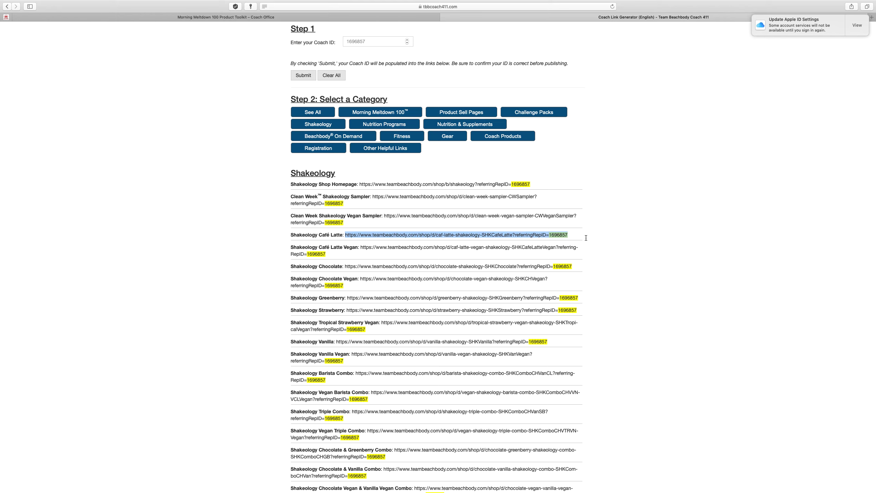
{"action": "key", "text": "super+r"}
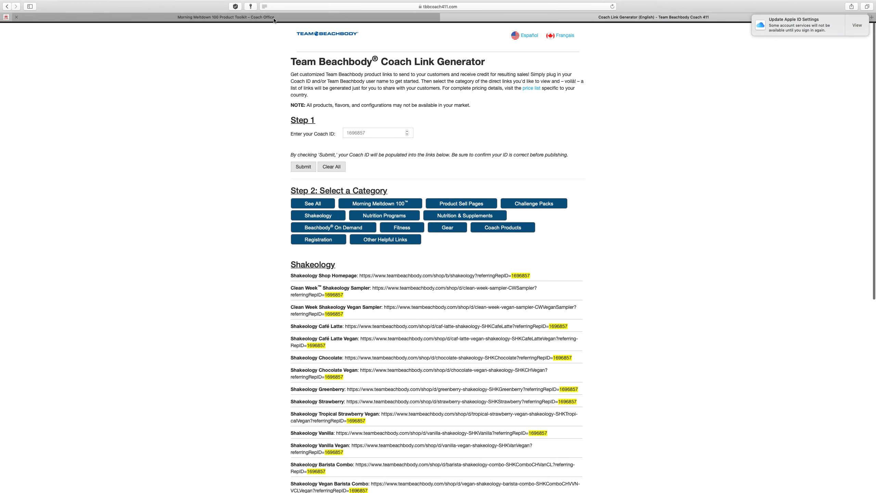
Review the five language sites on My Websites/Profile, then return to the Morning Meltdown 100 toolkit
{"action": "left_click", "coordinate": [273, 19]}
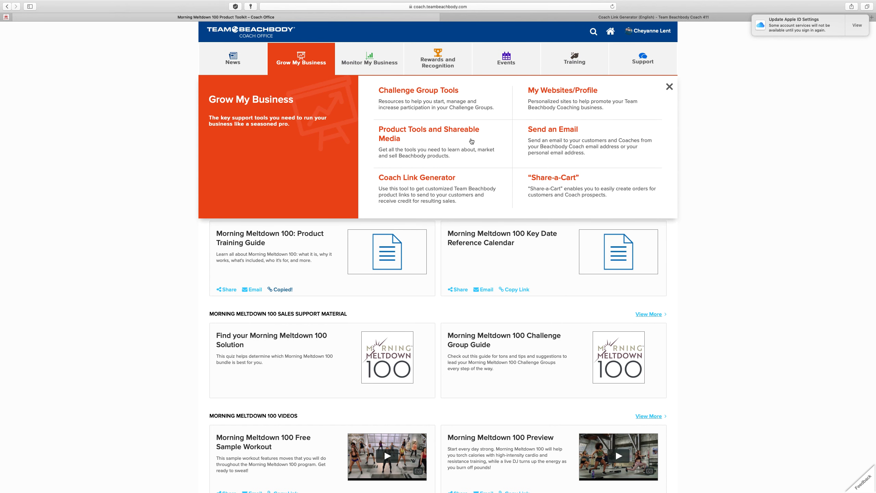
{"action": "left_click", "coordinate": [564, 101]}
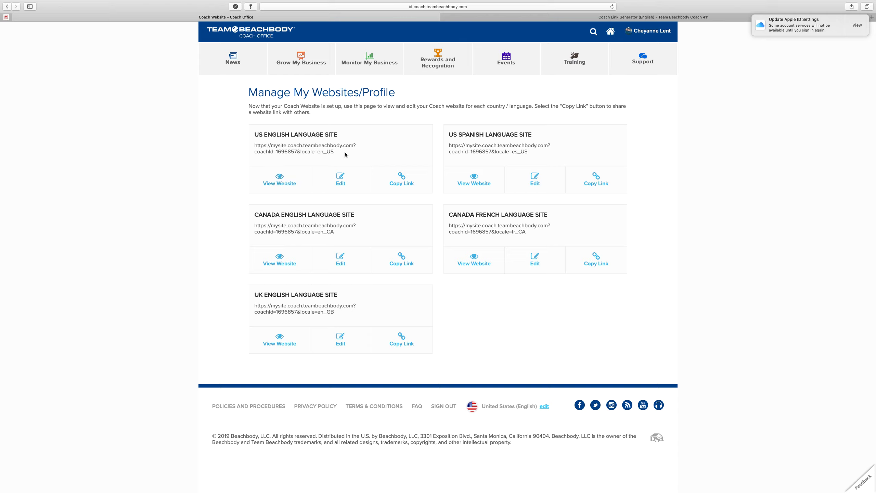
{"action": "left_click_drag", "start_coordinate": [345, 154], "coordinate": [255, 145]}
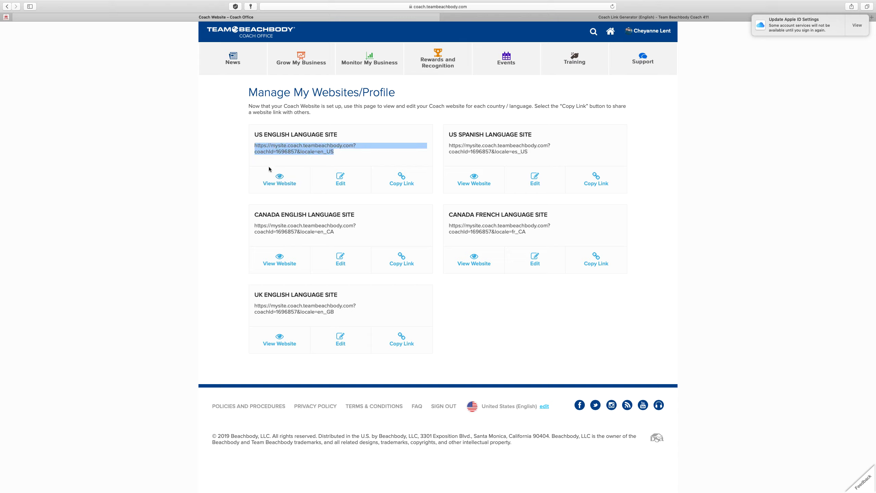
{"action": "left_click", "coordinate": [272, 163]}
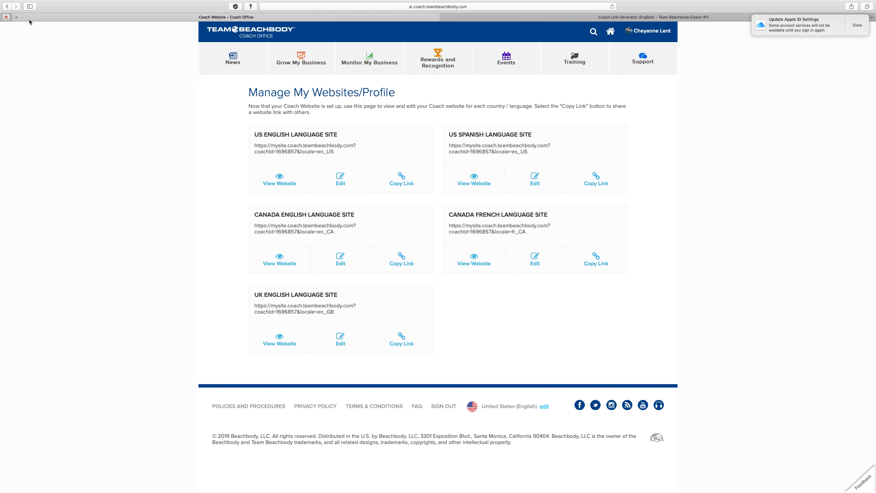
{"action": "left_click", "coordinate": [7, 6]}
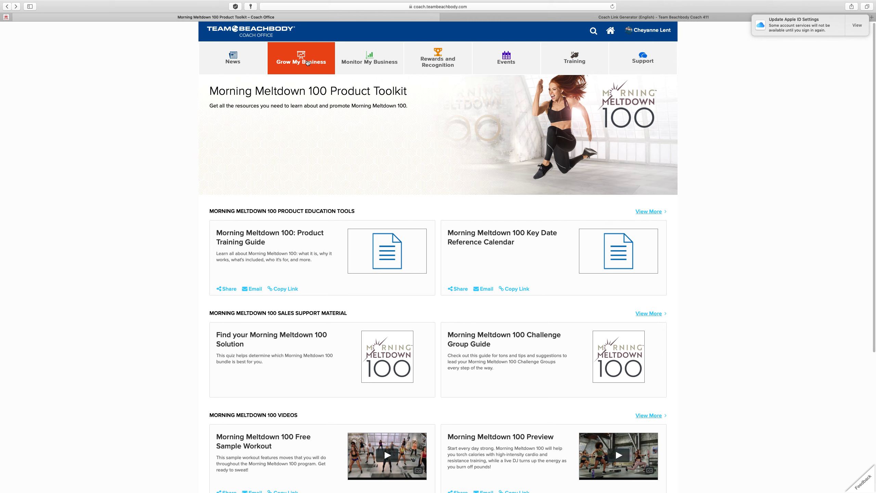
Open Send an Email from Grow My Business, first choosing Prospects as recipients
{"action": "left_click", "coordinate": [307, 62]}
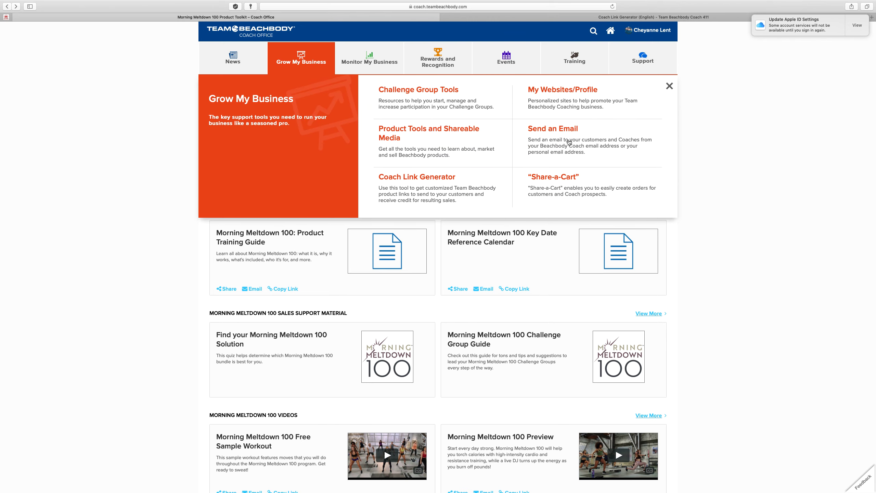
{"action": "left_click", "coordinate": [570, 138]}
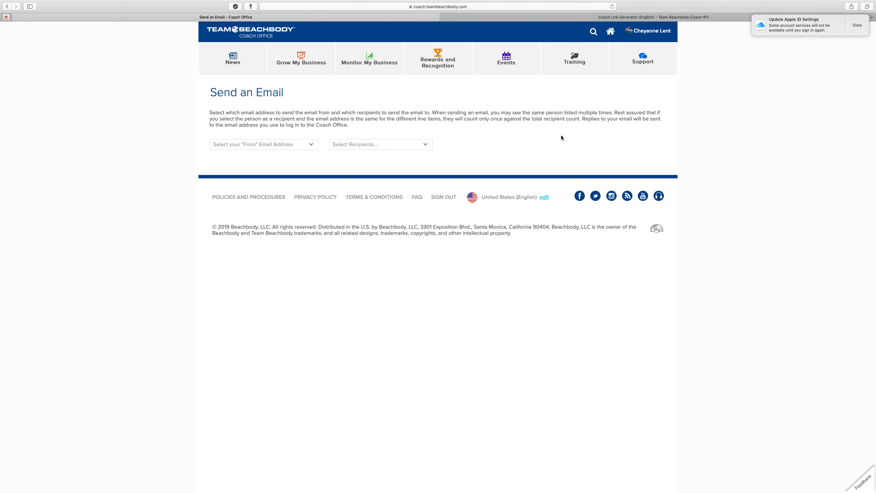
{"action": "left_click", "coordinate": [389, 145]}
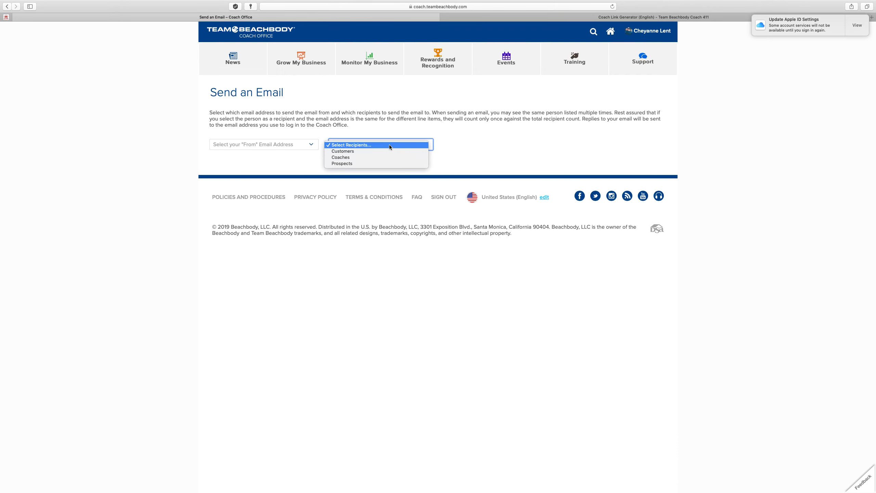
{"action": "left_click", "coordinate": [383, 163]}
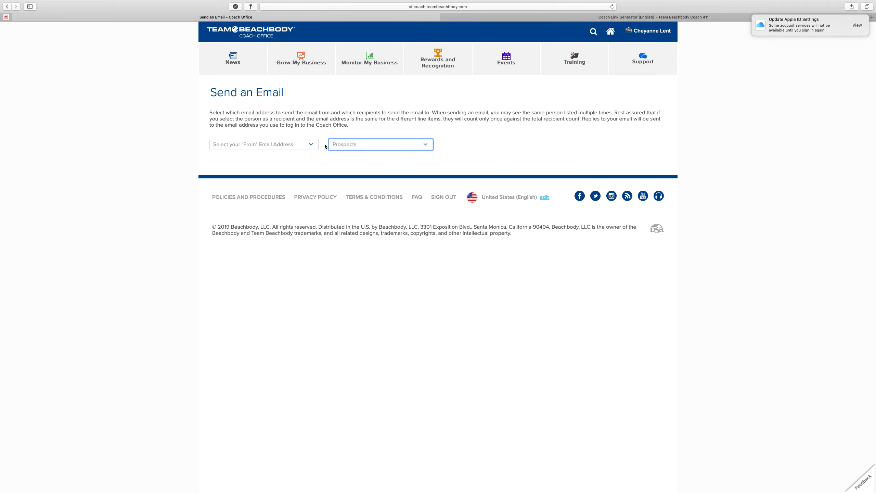
Send from Personal Email to Customers and look over the 112 listed customers
{"action": "left_click", "coordinate": [311, 147]}
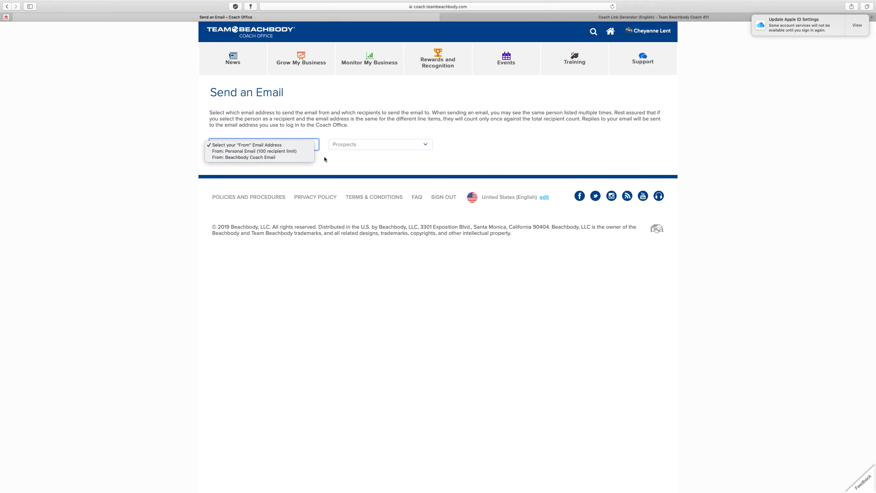
{"action": "left_click", "coordinate": [356, 147]}
{"action": "left_click", "coordinate": [317, 145]}
{"action": "left_click", "coordinate": [297, 152]}
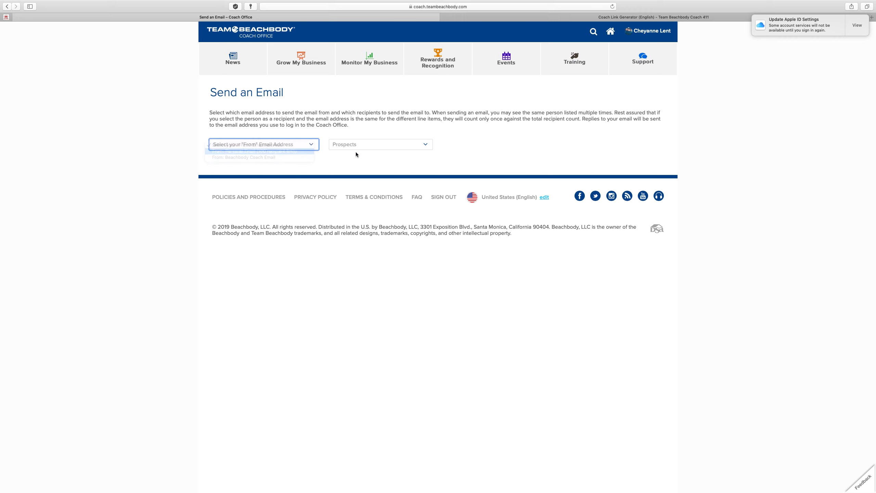
{"action": "left_click", "coordinate": [380, 145]}
{"action": "left_click", "coordinate": [379, 132]}
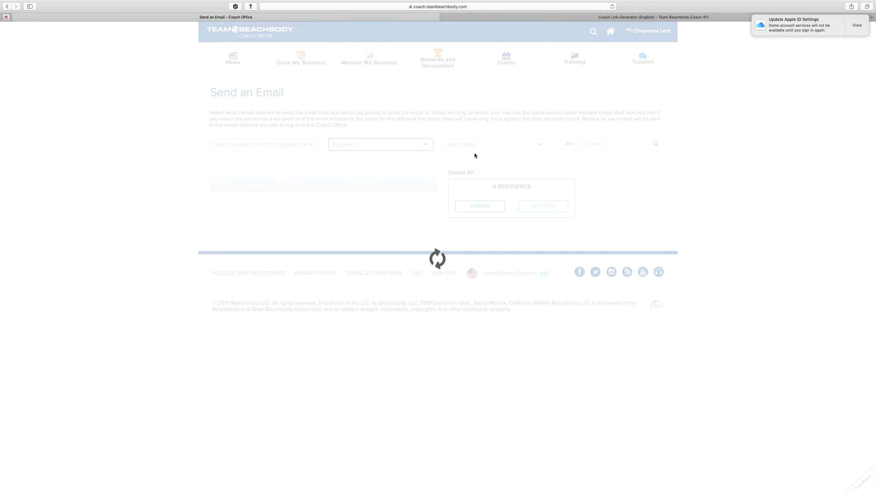
{"action": "scroll", "coordinate": [462, 175], "scroll_direction": "down", "scroll_amount": 3}
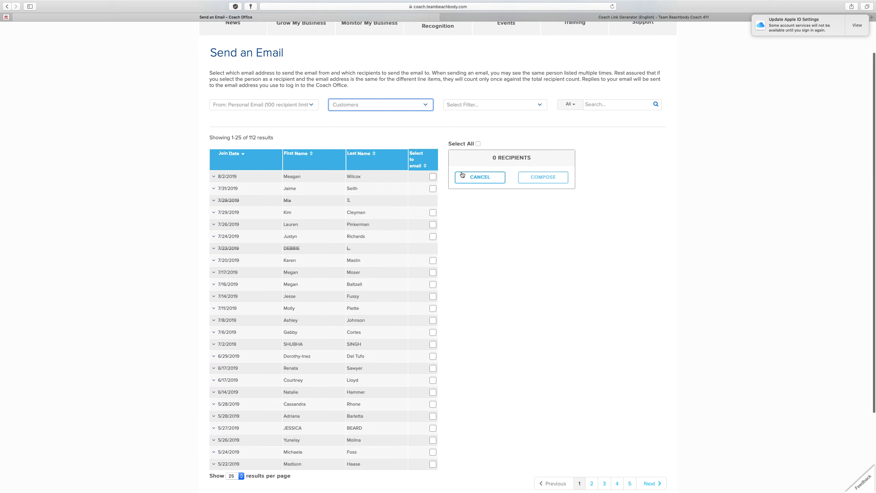
{"action": "scroll", "coordinate": [417, 163], "scroll_direction": "down", "scroll_amount": 5}
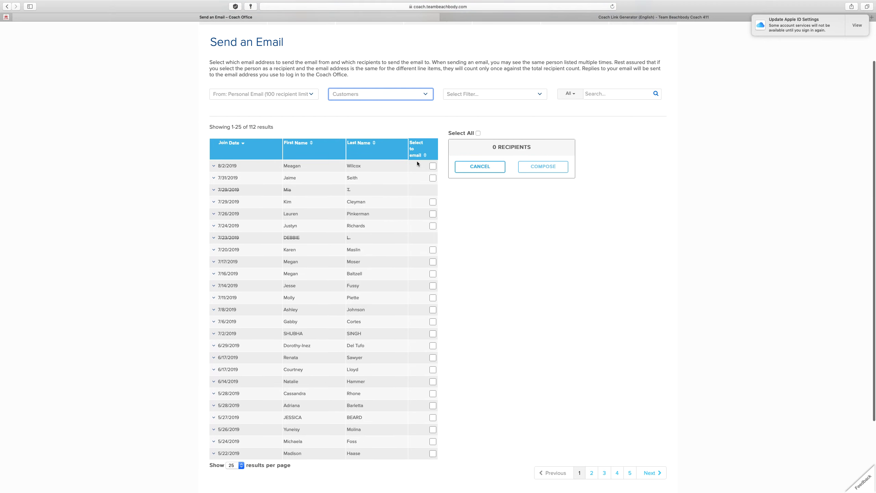
{"action": "scroll", "coordinate": [422, 231], "scroll_direction": "up", "scroll_amount": 5}
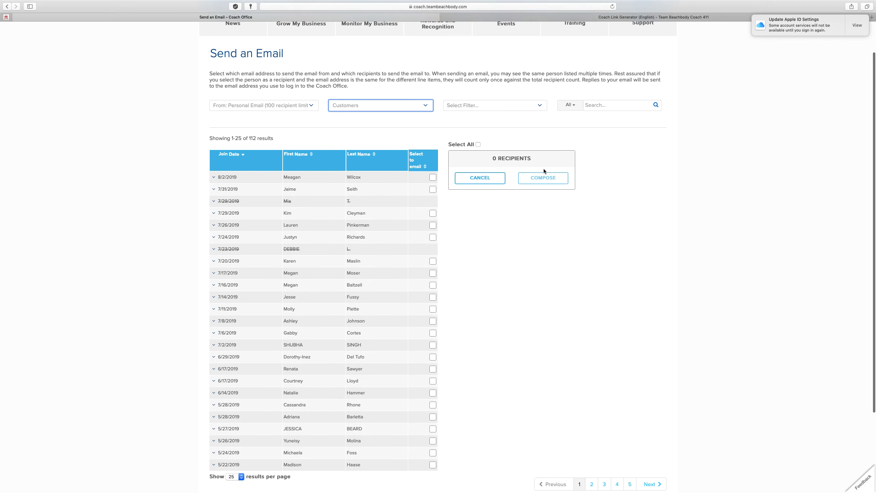
{"action": "scroll", "coordinate": [531, 152], "scroll_direction": "up", "scroll_amount": 3}
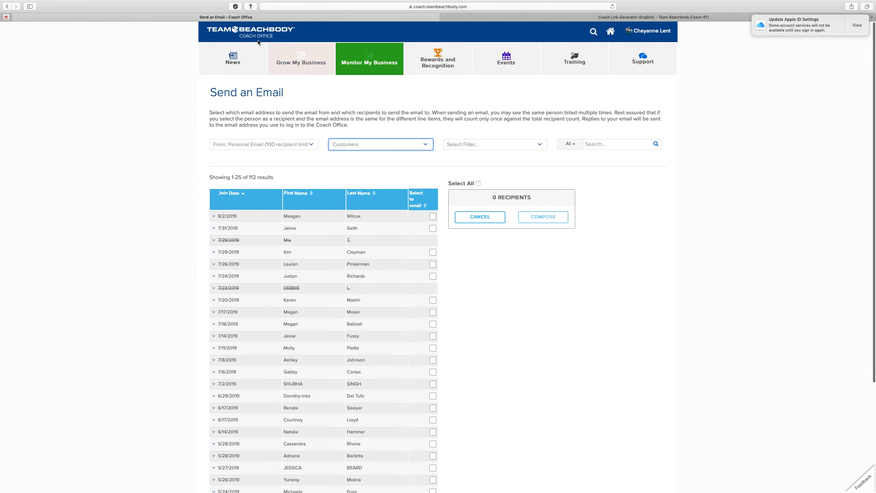
Launch Share-a-Cart from the Grow My Business menu
{"action": "left_click", "coordinate": [325, 65]}
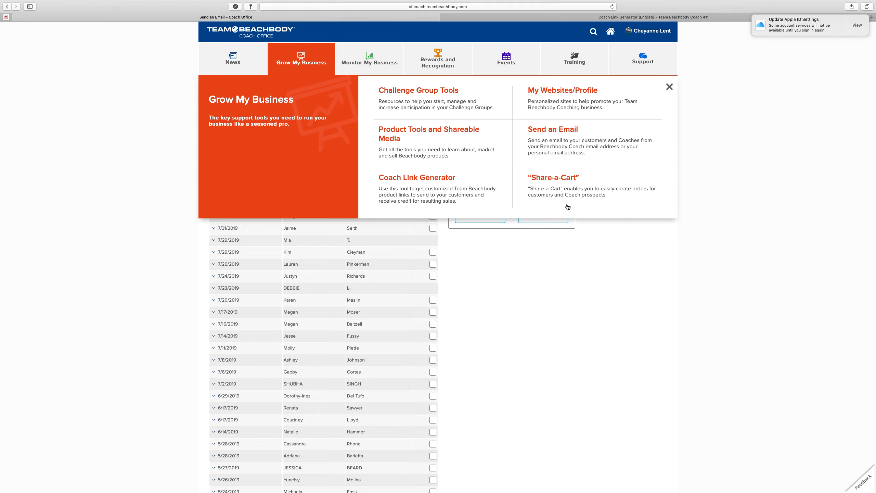
{"action": "left_click", "coordinate": [594, 182]}
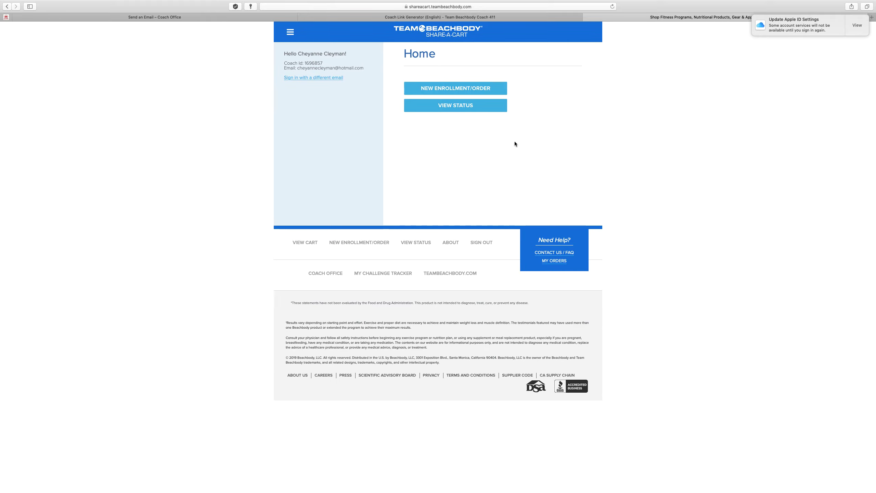
Try VIEW STATUS on the Share-a-Cart Home page, then start a NEW ENROLLMENT/ORDER
{"action": "left_click_drag", "start_coordinate": [362, 68], "coordinate": [321, 68]}
{"action": "left_click", "coordinate": [396, 121]}
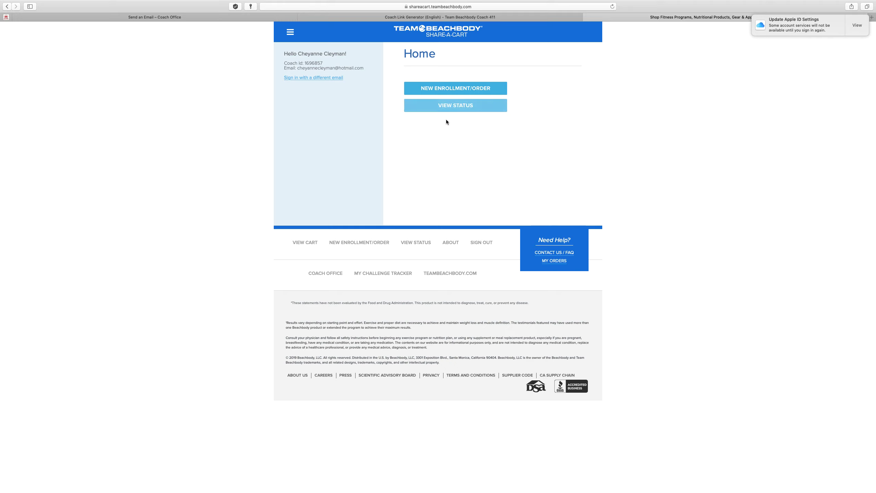
{"action": "left_click", "coordinate": [500, 105]}
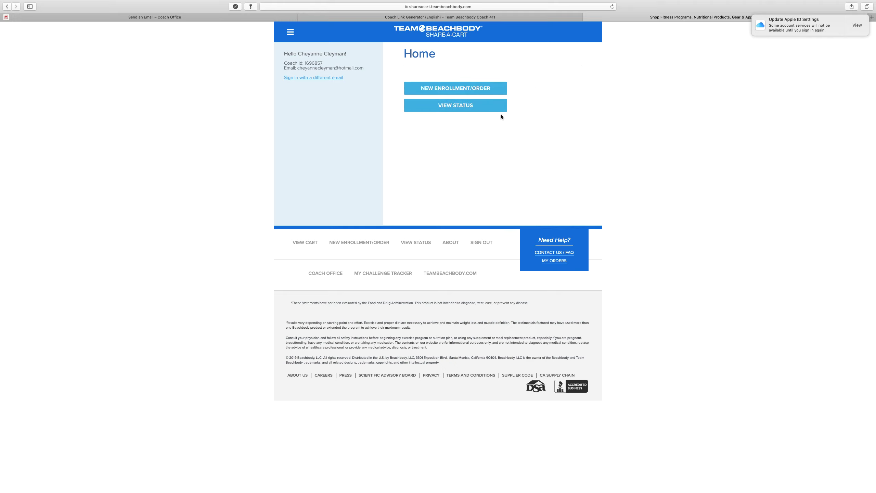
{"action": "left_click", "coordinate": [482, 87]}
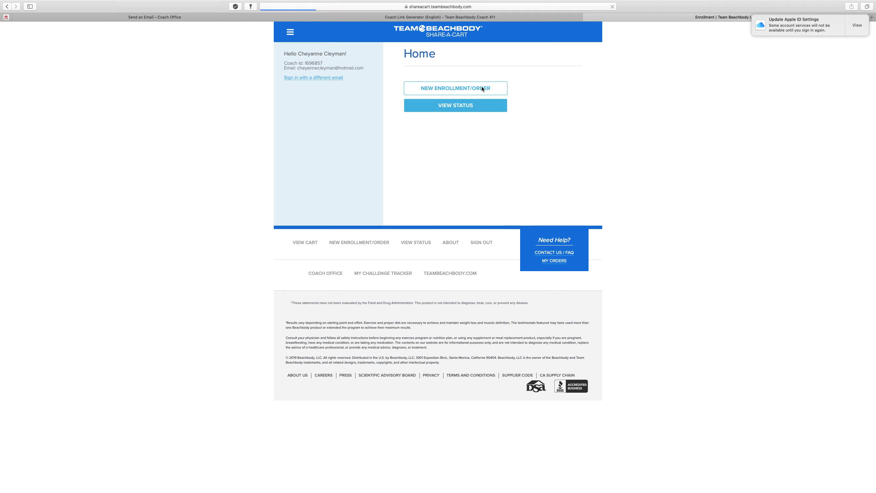
Enter the new customer's email address, correcting an initial typo
{"action": "left_click", "coordinate": [488, 114]}
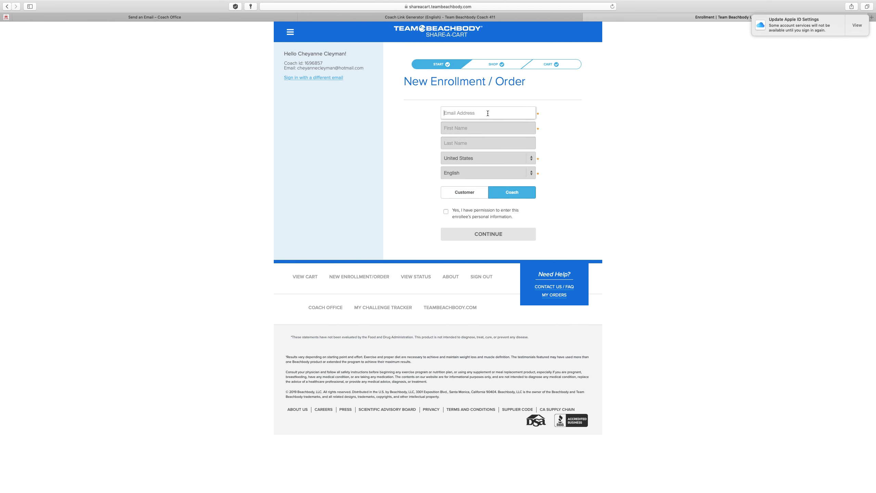
{"action": "type", "text": "mletn6"}
{"action": "key", "text": "BackSpace"}
{"action": "key", "text": "BackSpace"}
{"action": "key", "text": "BackSpace"}
{"action": "type", "text": "nt"}
{"action": "key", "text": "BackSpace"}
{"action": "key", "text": "BackSpace"}
{"action": "key", "text": "BackSpace"}
{"action": "key", "text": "BackSpace"}
{"action": "key", "text": "BackSpace"}
Fill in the customer's first and last name, grant permission, and continue to the Shop
{"action": "left_click", "coordinate": [487, 133]}
{"action": "key", "text": "Tab"}
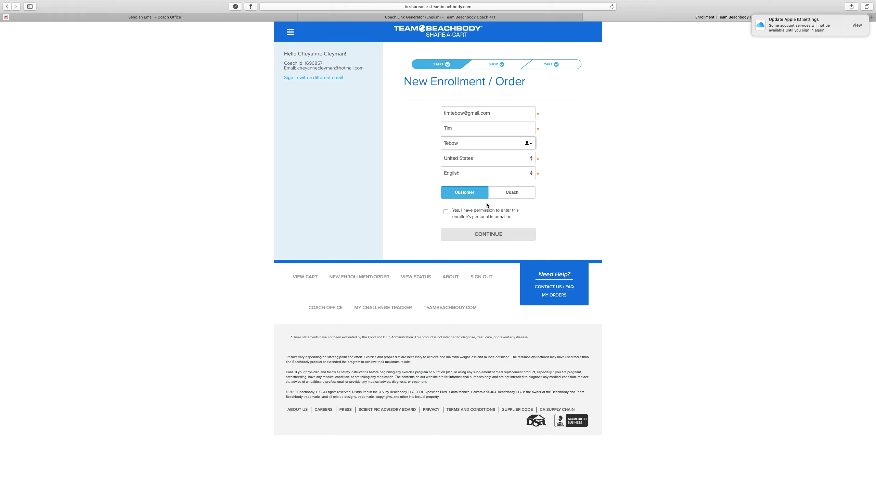
{"action": "left_click", "coordinate": [446, 211]}
{"action": "left_click", "coordinate": [462, 237]}
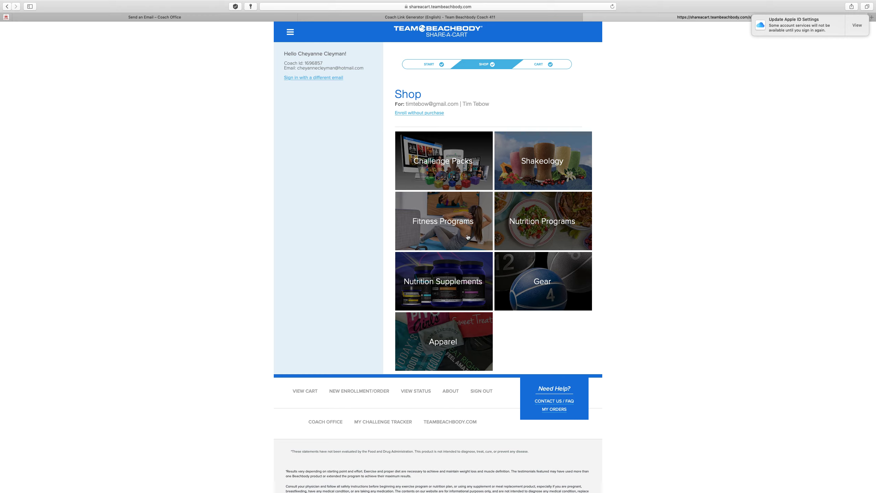
Expand Challenge Packs on the Shop page and show the four LIIFT4 kit options
{"action": "left_click", "coordinate": [466, 158]}
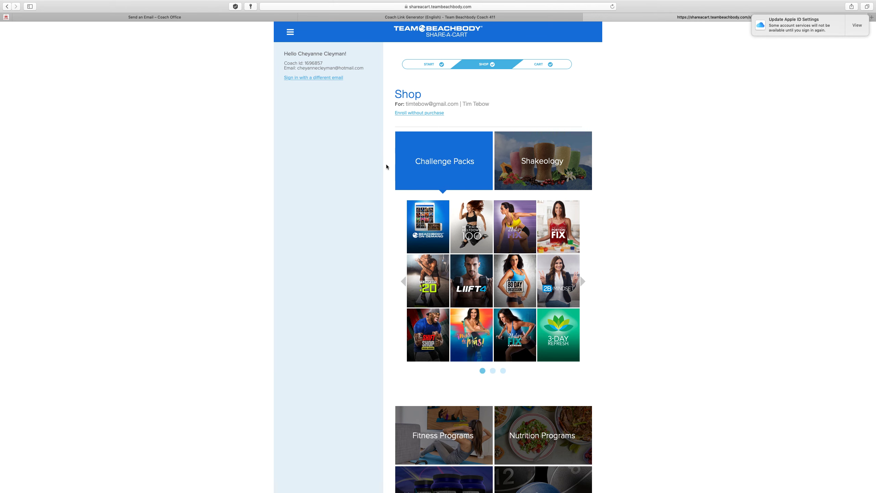
{"action": "scroll", "coordinate": [376, 184], "scroll_direction": "down", "scroll_amount": 3}
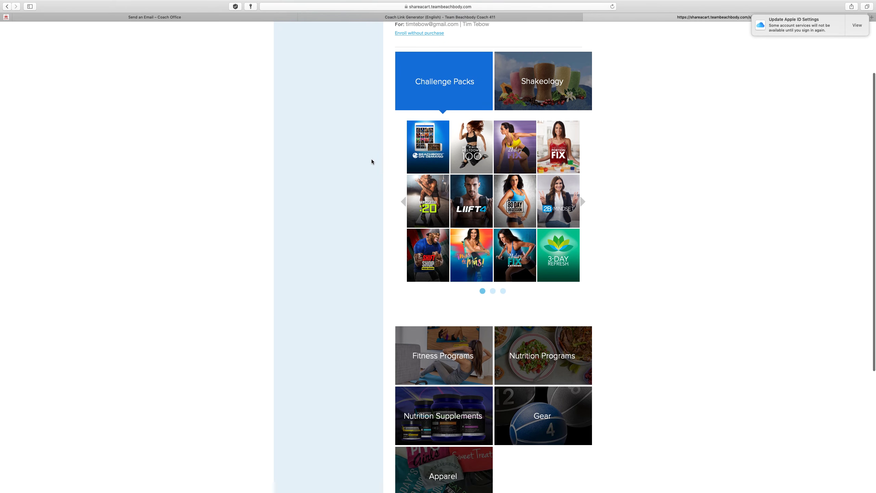
{"action": "scroll", "coordinate": [602, 160], "scroll_direction": "down", "scroll_amount": 1}
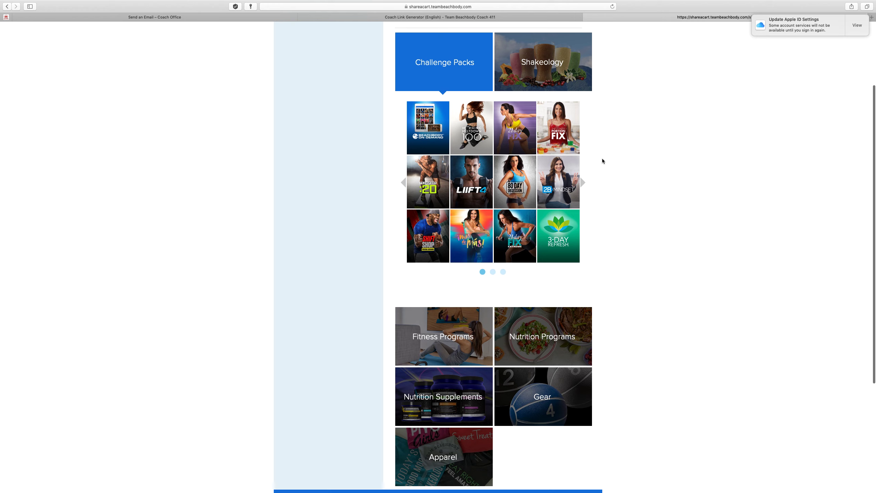
{"action": "left_click", "coordinate": [467, 183]}
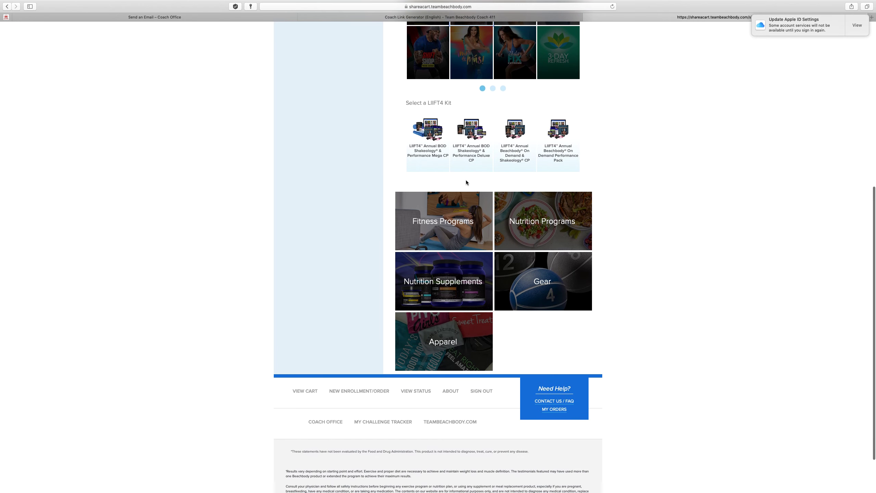
Open the first LIIFT4 kit and set single-flavor Shakeology to Café Latte Whey, 30-servings bag
{"action": "left_click", "coordinate": [427, 143]}
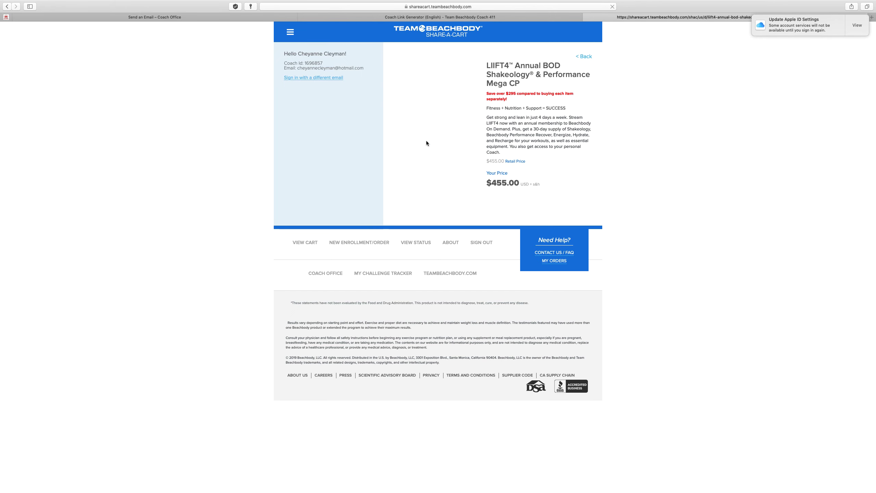
{"action": "scroll", "coordinate": [562, 182], "scroll_direction": "down", "scroll_amount": 1}
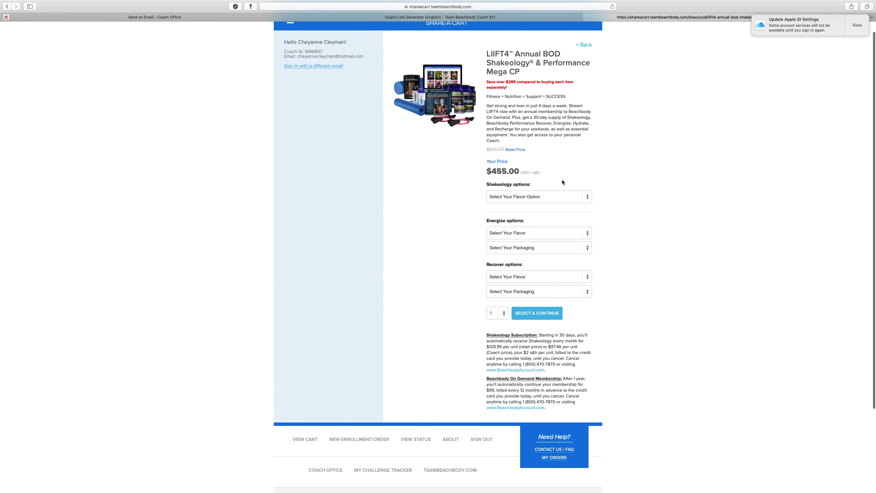
{"action": "left_click", "coordinate": [557, 198]}
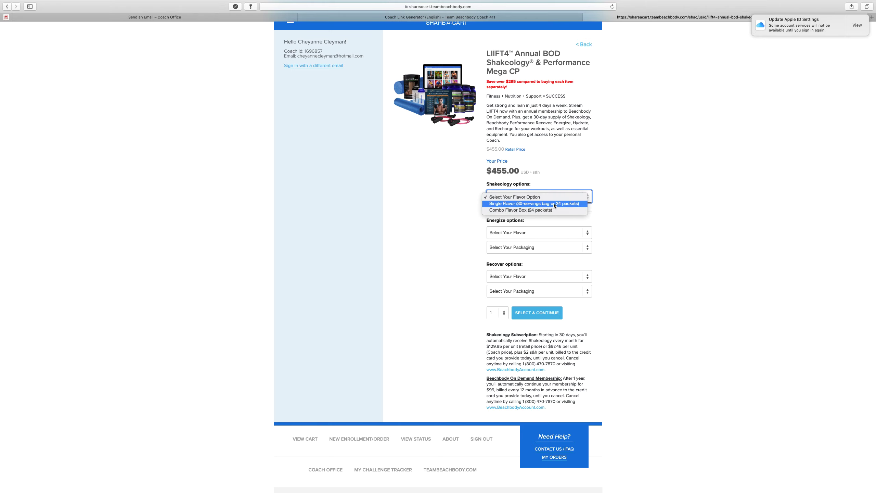
{"action": "left_click", "coordinate": [553, 202]}
{"action": "left_click", "coordinate": [547, 212]}
{"action": "left_click", "coordinate": [541, 228]}
{"action": "left_click", "coordinate": [544, 228]}
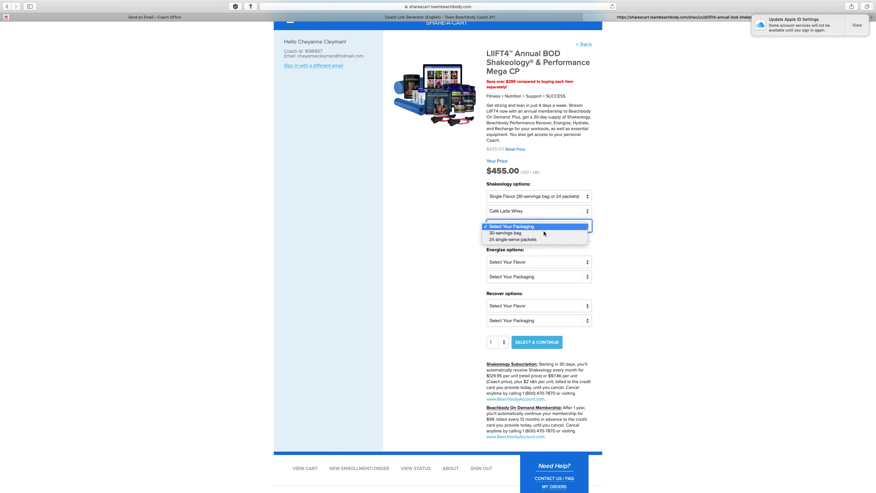
{"action": "left_click", "coordinate": [543, 233]}
Set Energize to Lemon 40-servings tub and Recover to Orange Whey 20-servings tub
{"action": "left_click", "coordinate": [539, 262]}
{"action": "left_click", "coordinate": [544, 284]}
{"action": "left_click", "coordinate": [544, 279]}
{"action": "left_click", "coordinate": [538, 290]}
{"action": "left_click", "coordinate": [541, 306]}
{"action": "left_click", "coordinate": [542, 319]}
{"action": "left_click", "coordinate": [545, 323]}
{"action": "left_click", "coordinate": [546, 334]}
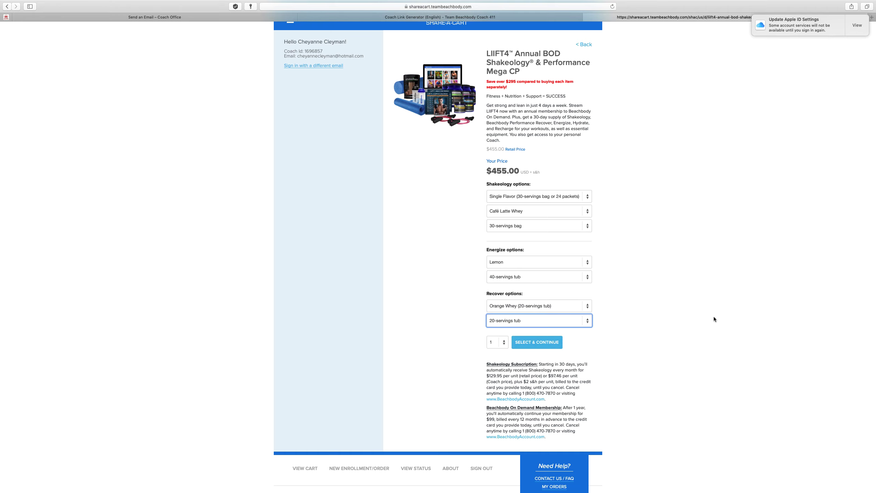
{"action": "scroll", "coordinate": [478, 437], "scroll_direction": "down", "scroll_amount": 2}
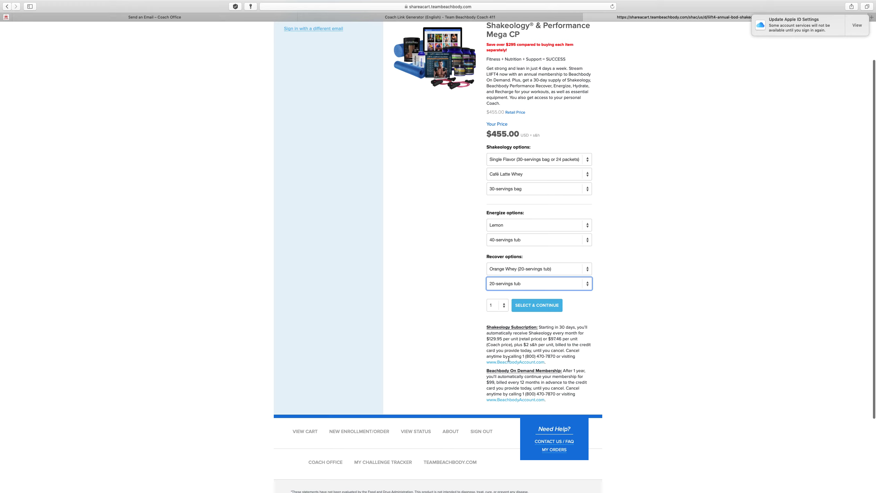
{"action": "scroll", "coordinate": [548, 363], "scroll_direction": "up", "scroll_amount": 1}
Add the LIIFT4 Performance Mega Challenge Pack to the cart and save a personal greeting atop its email
{"action": "left_click", "coordinate": [540, 314]}
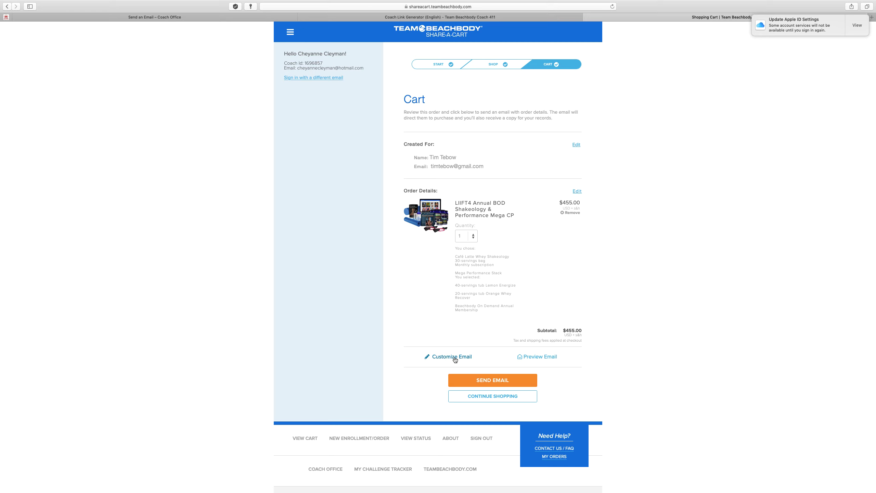
{"action": "left_click", "coordinate": [453, 359]}
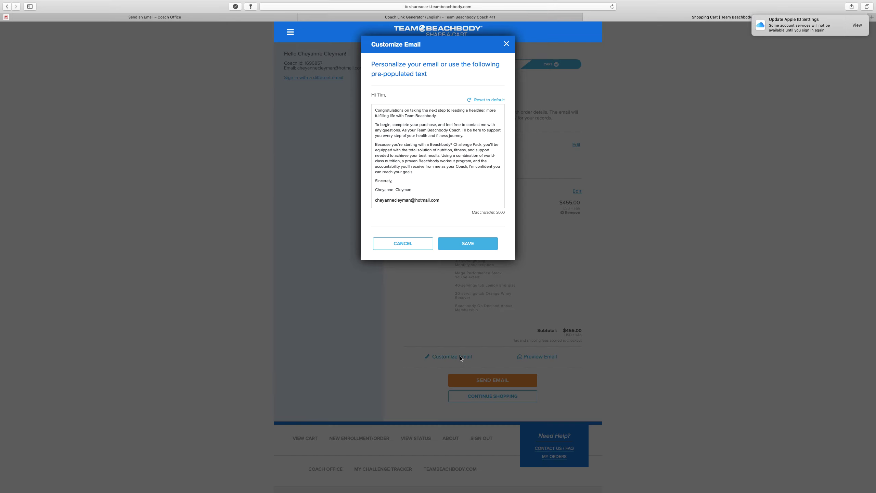
{"action": "left_click", "coordinate": [395, 142]}
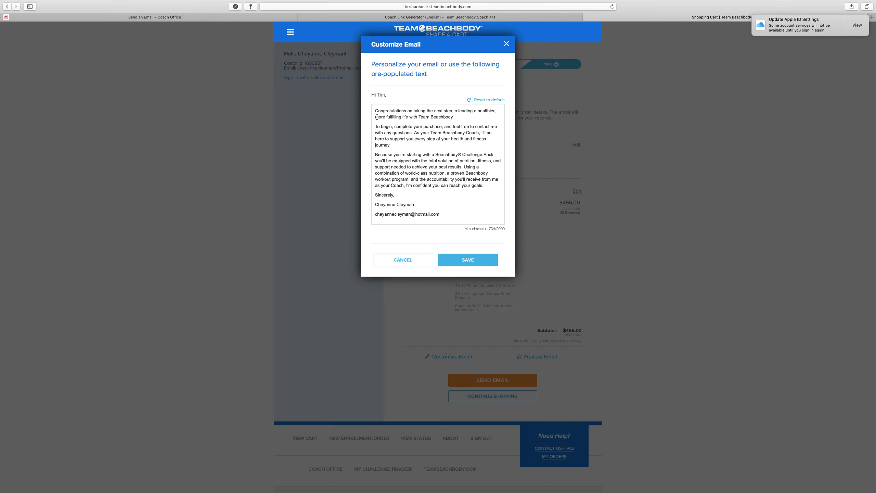
{"action": "left_click_drag", "start_coordinate": [376, 111], "coordinate": [427, 189]}
{"action": "left_click", "coordinate": [428, 189]}
{"action": "type", "text": "Hey Timmy! L"}
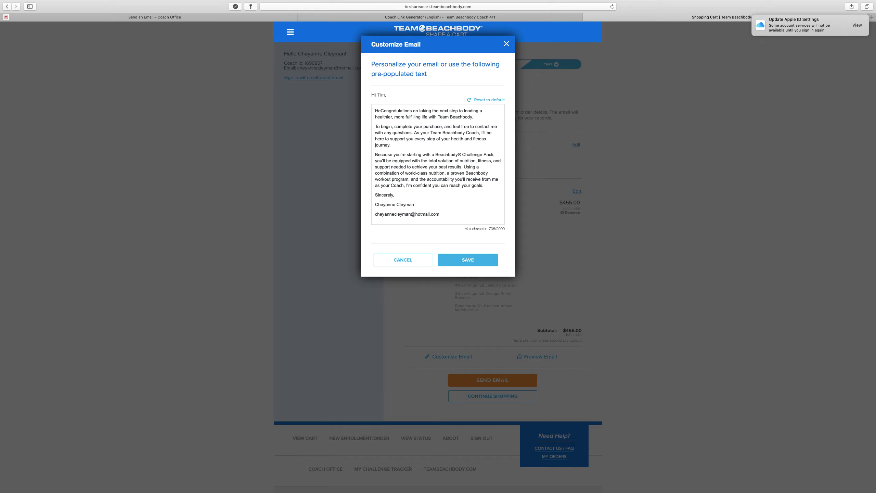
{"action": "type", "text": "ove your faith an"}
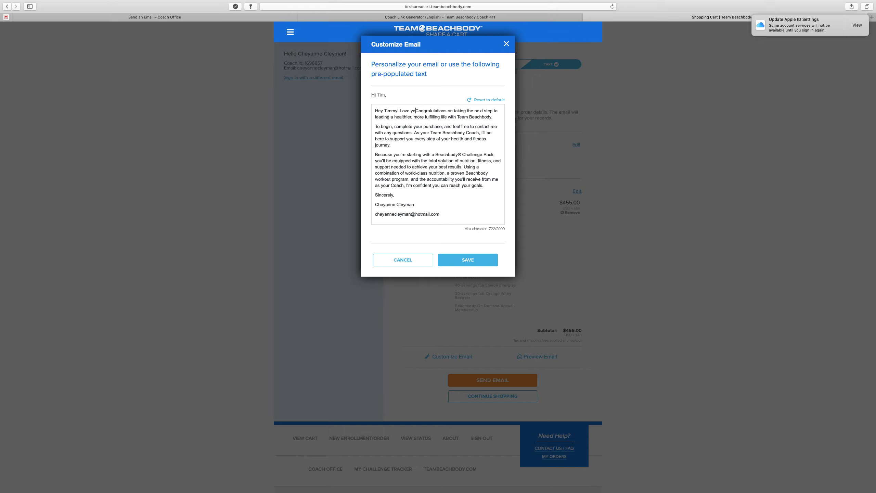
{"action": "type", "text": "d moves n the "}
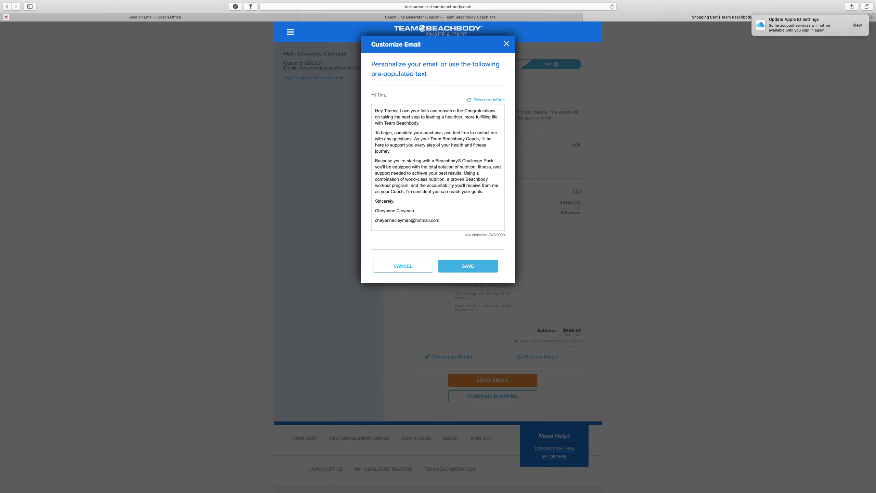
{"action": "type", "text": "feel! jkkdsfdkshfdk"}
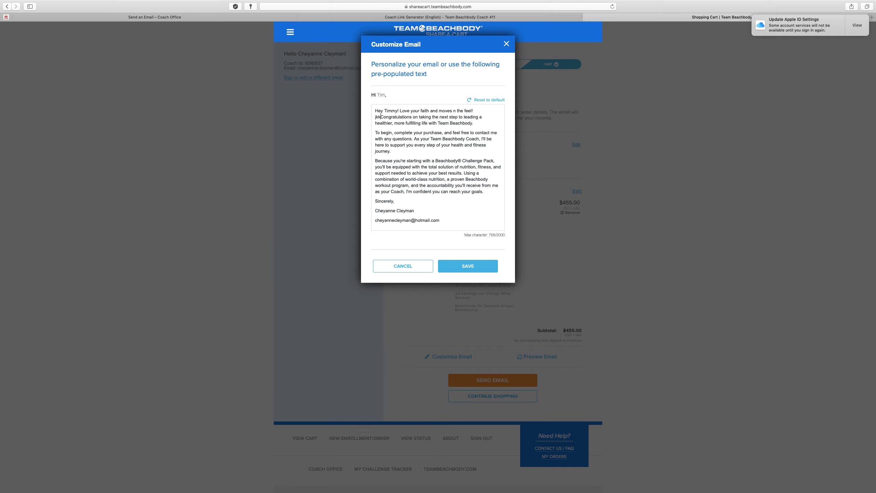
{"action": "type", "text": "s"}
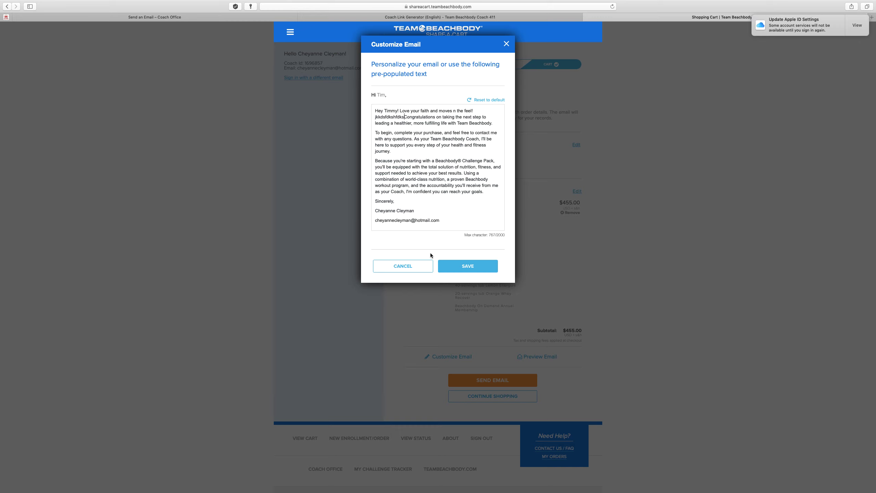
{"action": "left_click", "coordinate": [478, 268]}
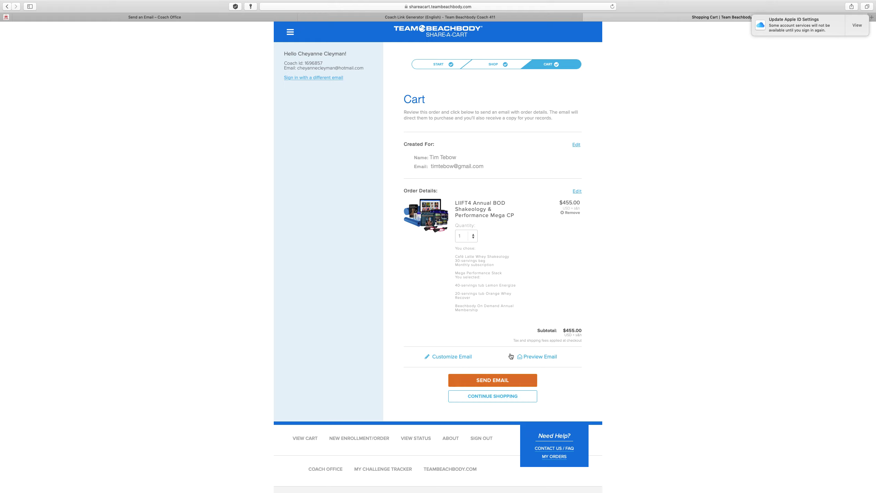
Go from the Share-a-Cart home page to Cart Status and review the first sent cart's order details
{"action": "left_click", "coordinate": [290, 33]}
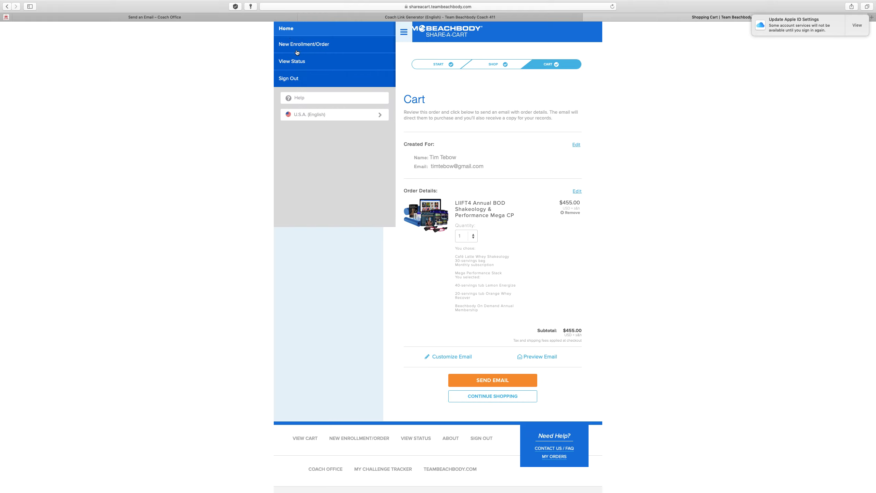
{"action": "left_click", "coordinate": [293, 32]}
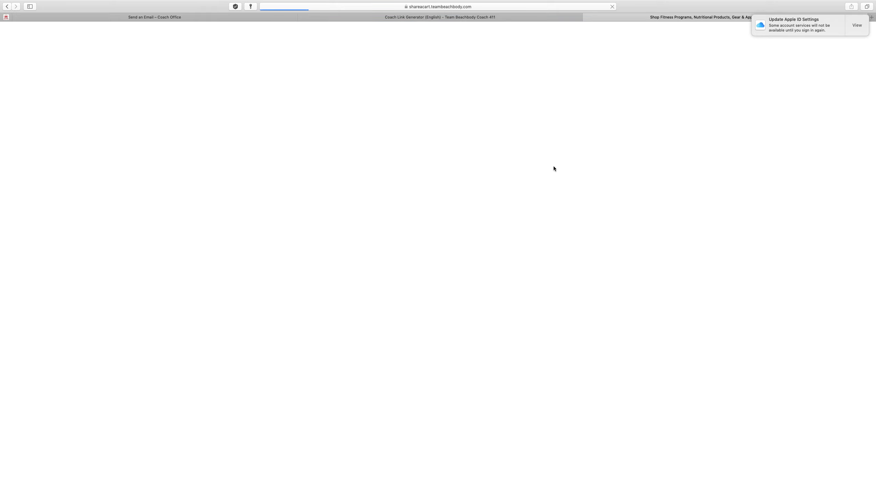
{"action": "left_click", "coordinate": [462, 108]}
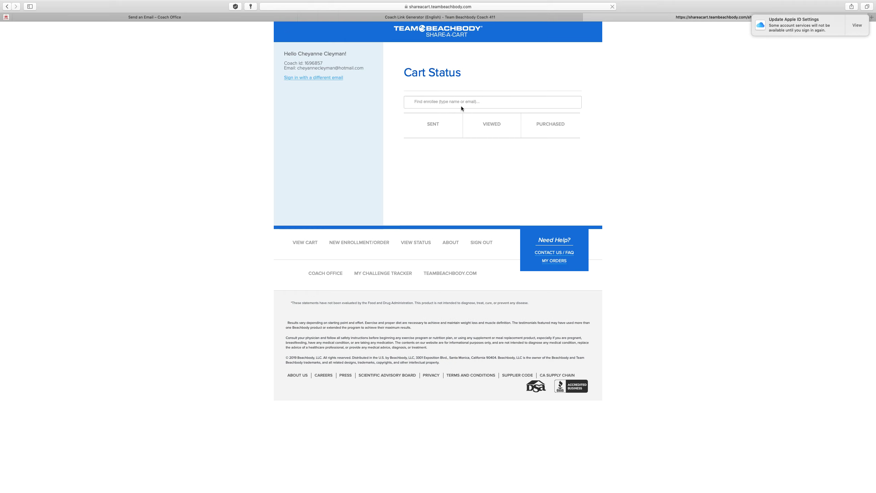
{"action": "scroll", "coordinate": [453, 129], "scroll_direction": "down", "scroll_amount": 2}
{"action": "scroll", "coordinate": [445, 217], "scroll_direction": "down", "scroll_amount": 2}
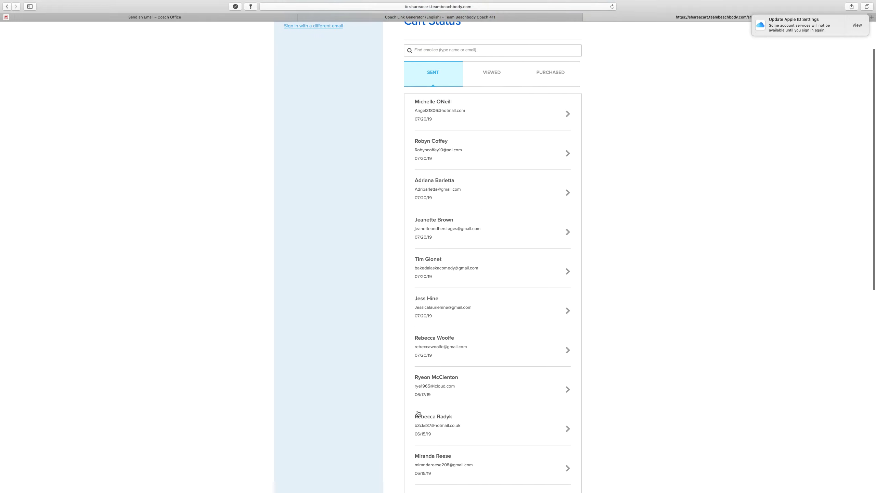
{"action": "left_click", "coordinate": [457, 112]}
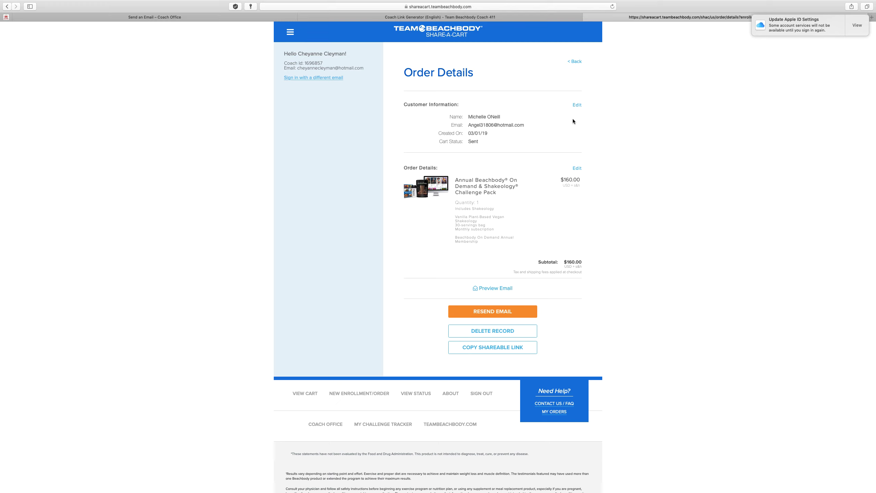
{"action": "left_click", "coordinate": [5, 7]}
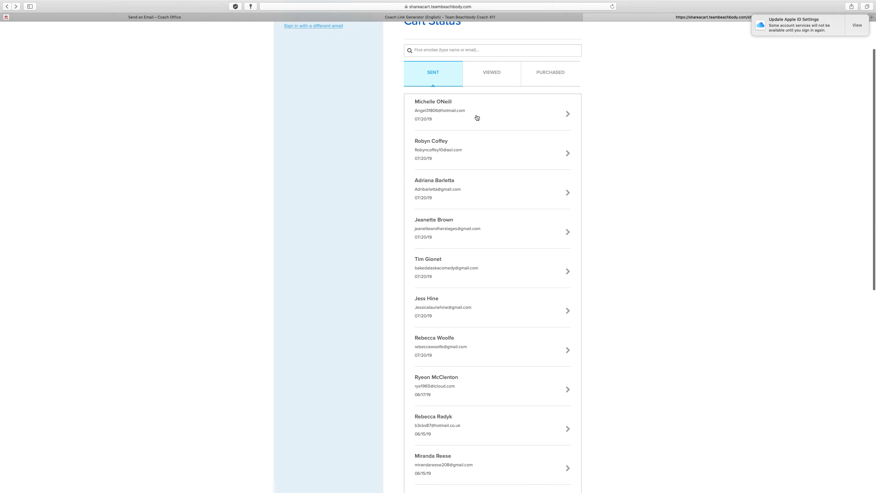
Compare the Viewed and Purchased cart lists, ending on Viewed scrolled to the top
{"action": "left_click", "coordinate": [485, 77]}
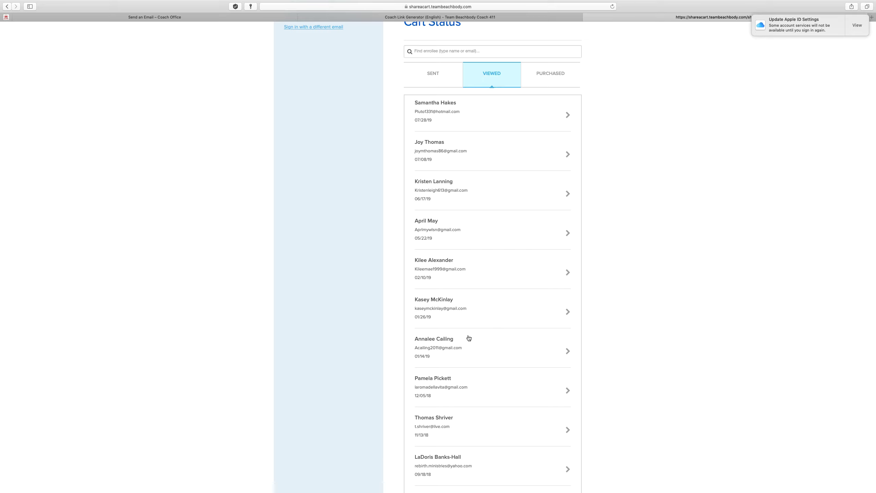
{"action": "left_click", "coordinate": [566, 84]}
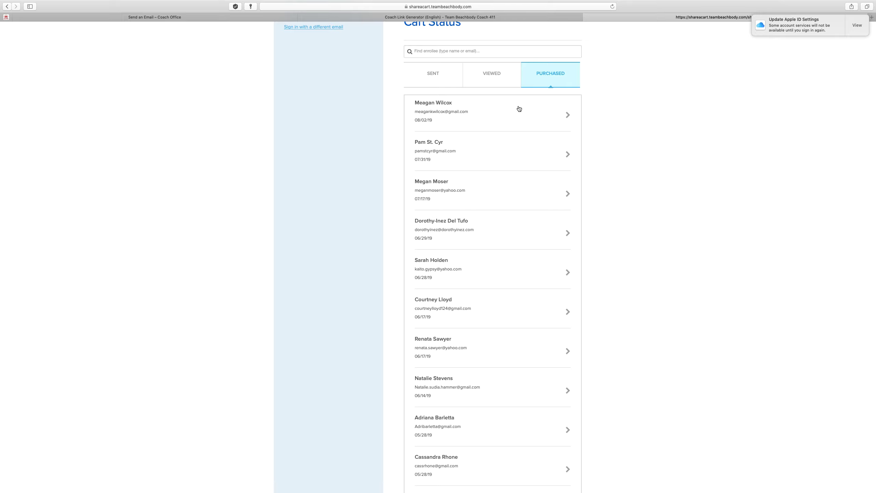
{"action": "left_click", "coordinate": [503, 85]}
{"action": "left_click", "coordinate": [556, 81]}
{"action": "left_click", "coordinate": [497, 72]}
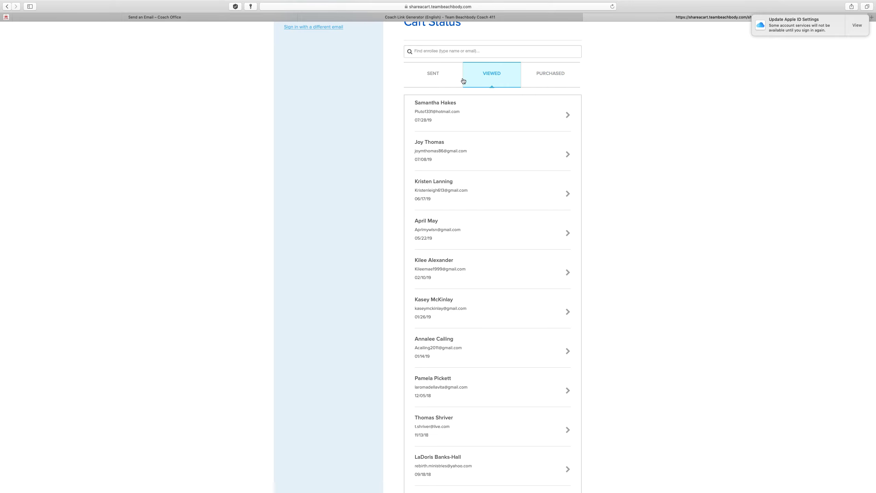
{"action": "scroll", "coordinate": [498, 77], "scroll_direction": "up", "scroll_amount": 1}
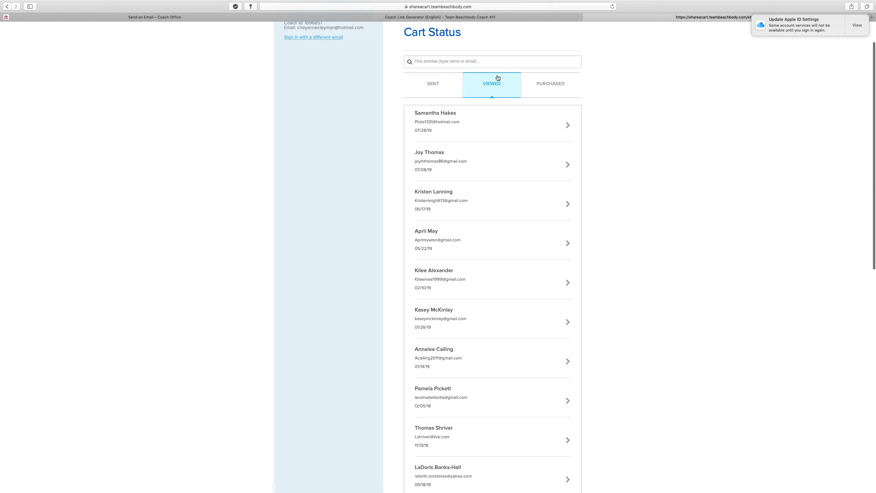
{"action": "scroll", "coordinate": [497, 78], "scroll_direction": "up", "scroll_amount": 3}
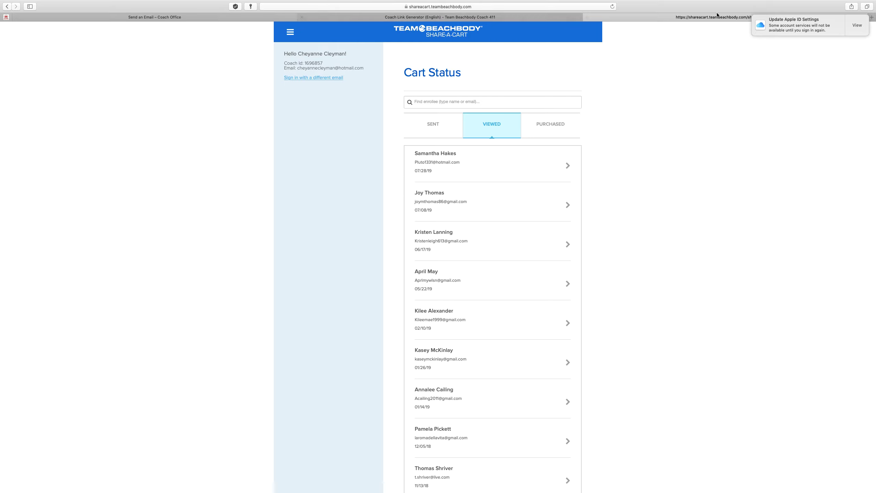
Back on the Send an Email tab, close Grow My Business and show the Monitor My Business menu
{"action": "left_click", "coordinate": [231, 17]}
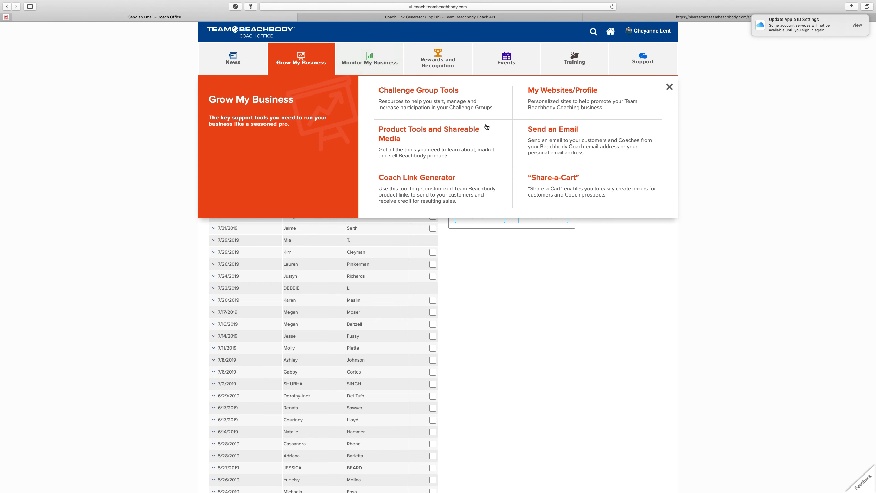
{"action": "left_click", "coordinate": [670, 87]}
{"action": "left_click", "coordinate": [356, 62]}
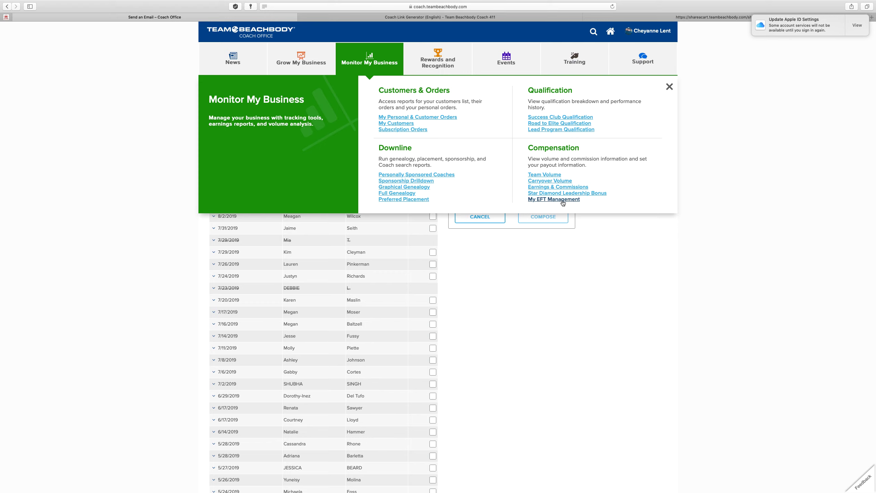
Close Monitor My Business, view Rewards and Recognition, then bring up the Events menu
{"action": "left_click", "coordinate": [670, 86]}
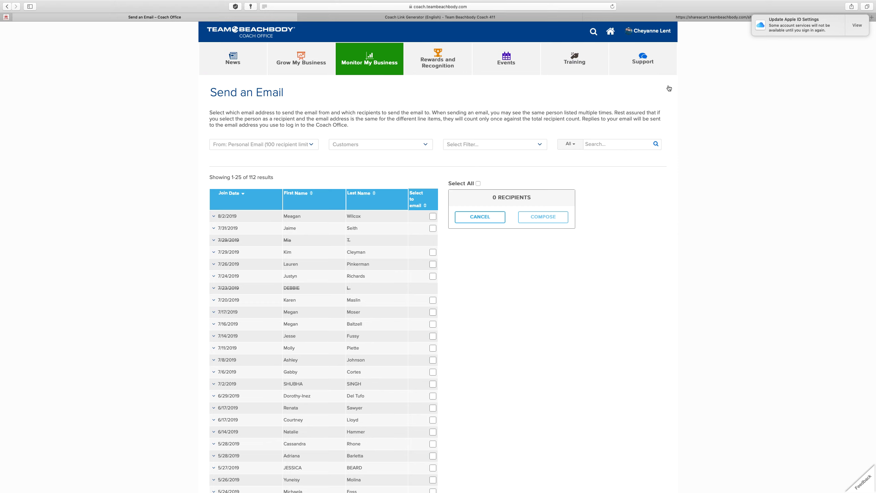
{"action": "left_click", "coordinate": [449, 61]}
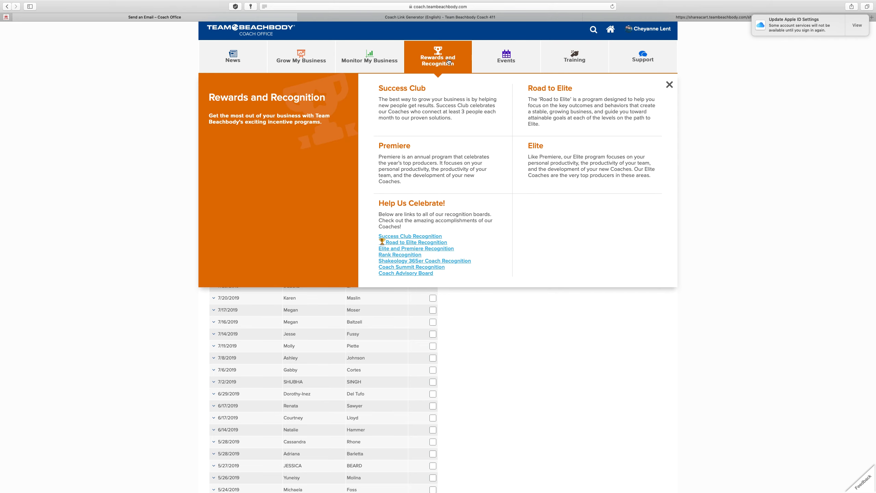
{"action": "mouse_move", "coordinate": [814, 1]}
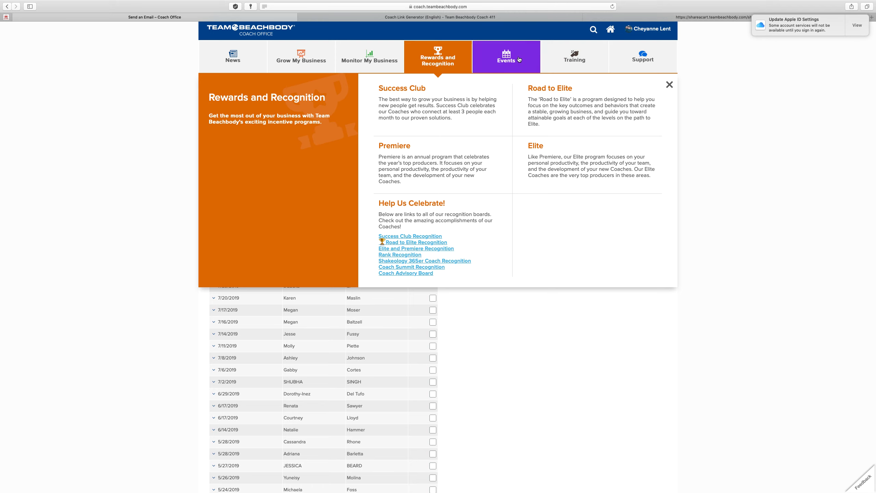
{"action": "mouse_move", "coordinate": [519, 59]}
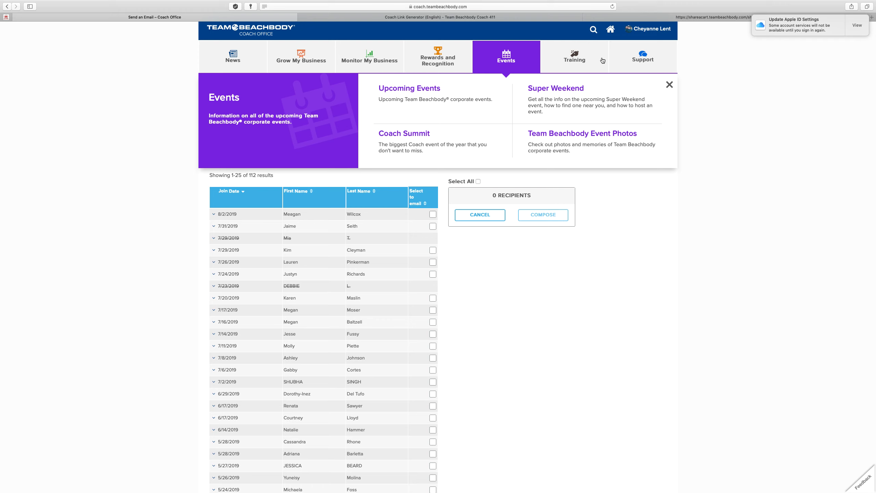
Show the Training menu with Getting Started, Business Training, Product Training and Training Library
{"action": "left_click", "coordinate": [578, 63]}
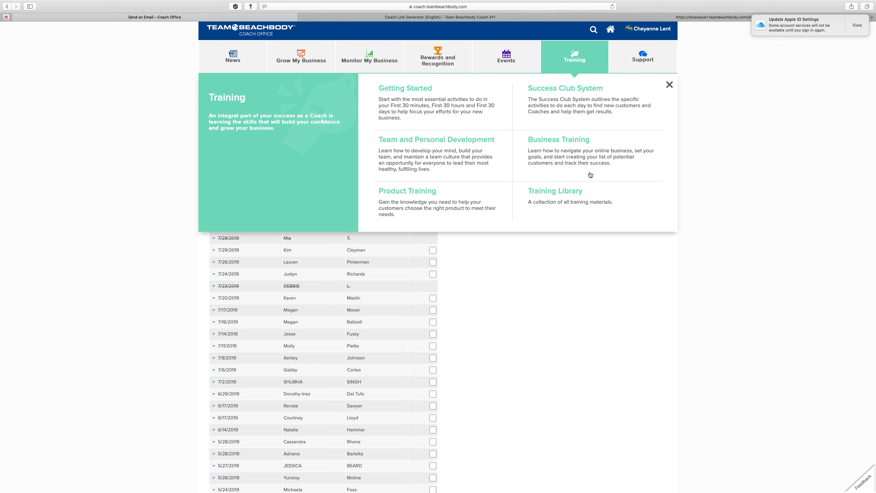
Open Team and Personal Development, preview the Onboarding new Coaches course, and return
{"action": "left_click", "coordinate": [434, 151]}
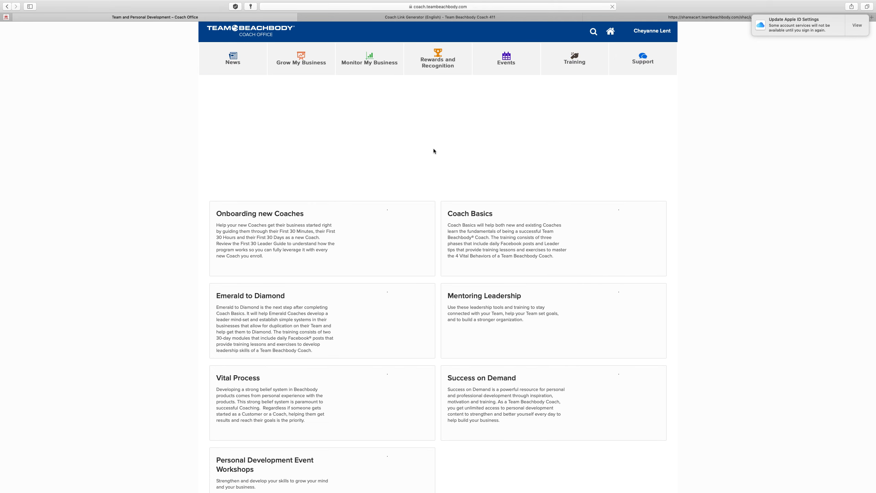
{"action": "scroll", "coordinate": [172, 195], "scroll_direction": "down", "scroll_amount": 5}
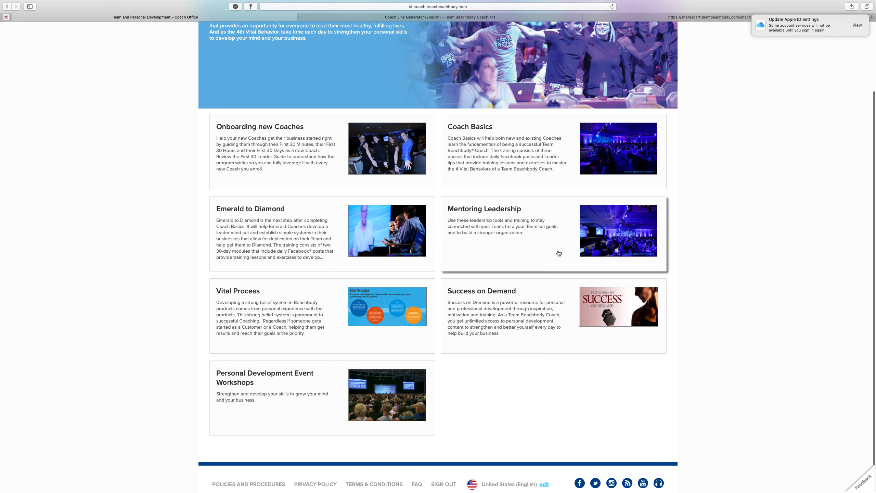
{"action": "left_click", "coordinate": [301, 145]}
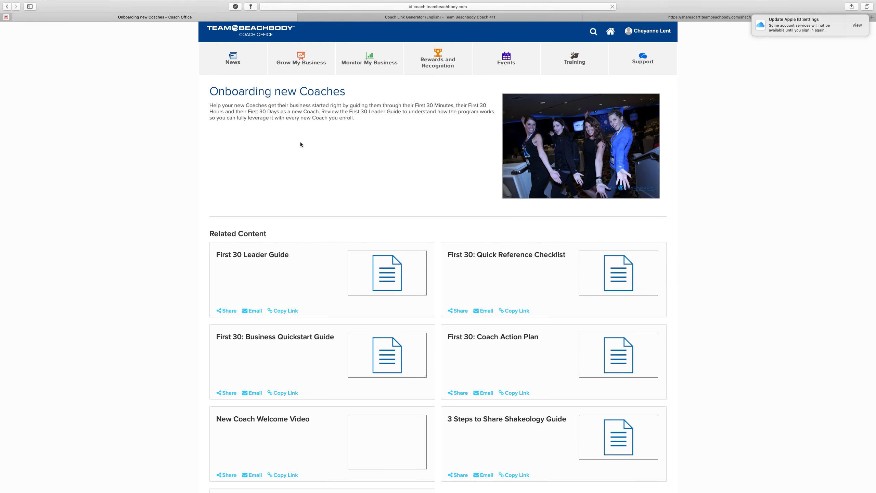
{"action": "scroll", "coordinate": [299, 142], "scroll_direction": "down", "scroll_amount": 5}
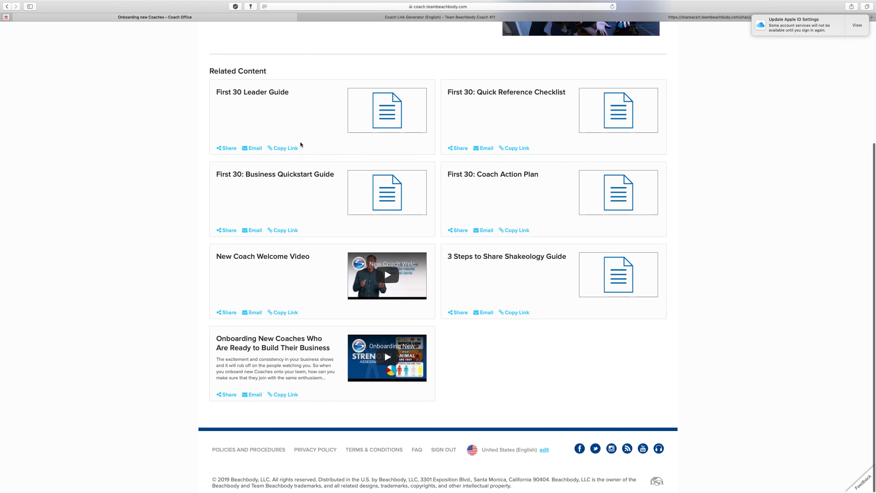
{"action": "left_click", "coordinate": [7, 6]}
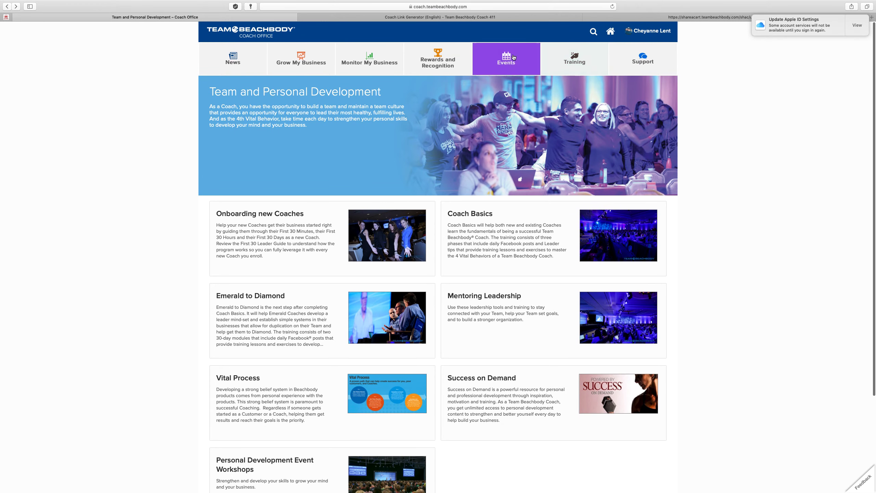
Go through Training to Business Training and open the Skills Training course page
{"action": "left_click", "coordinate": [588, 56]}
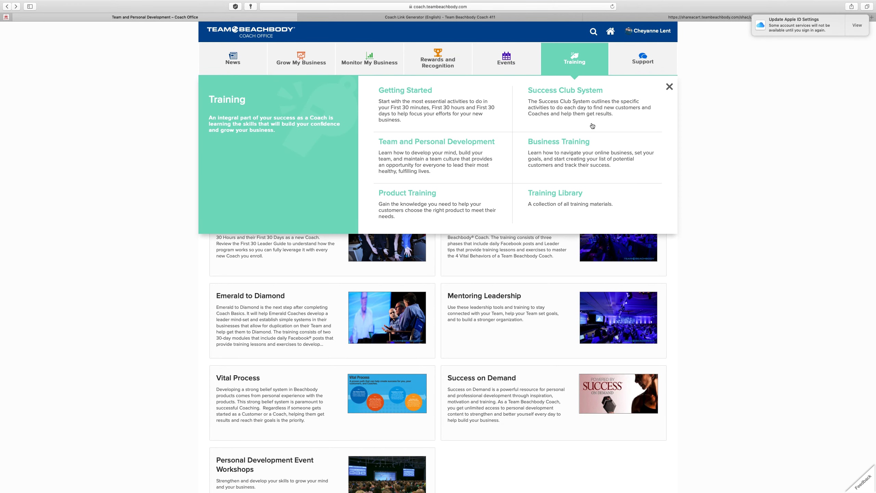
{"action": "left_click", "coordinate": [551, 141]}
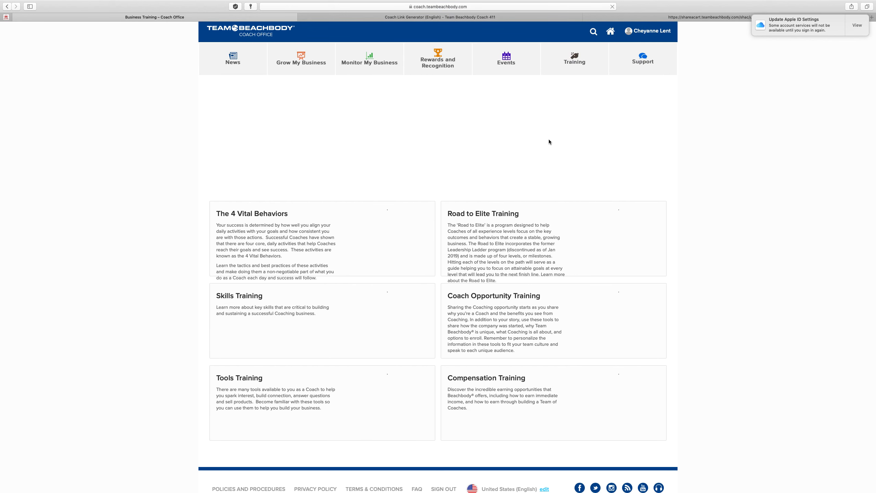
{"action": "scroll", "coordinate": [417, 168], "scroll_direction": "down", "scroll_amount": 2}
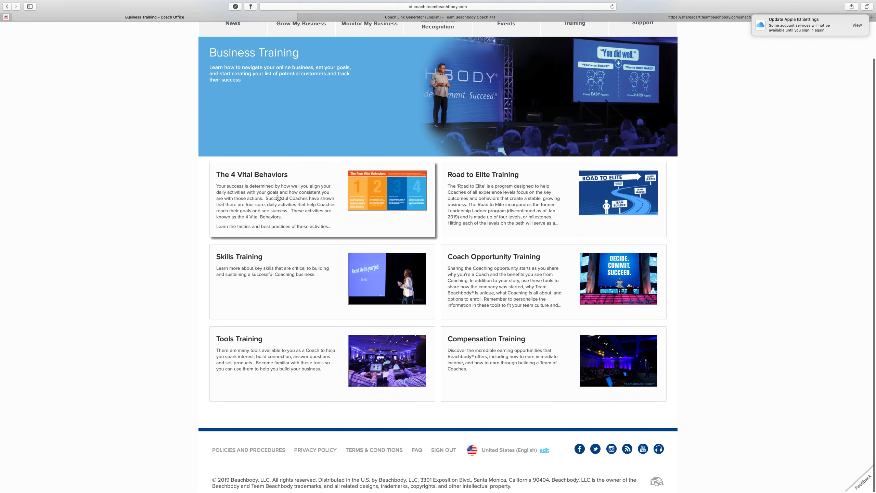
{"action": "left_click", "coordinate": [280, 283]}
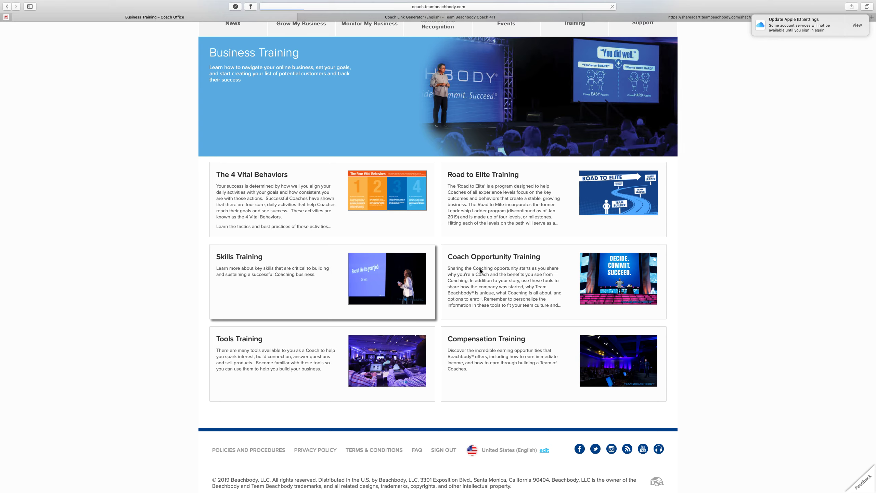
{"action": "scroll", "coordinate": [528, 311], "scroll_direction": "down", "scroll_amount": 3}
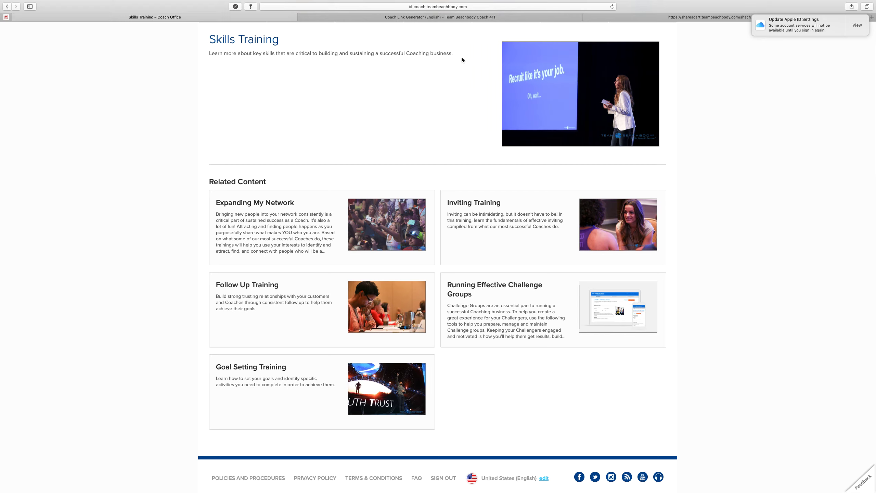
{"action": "scroll", "coordinate": [462, 58], "scroll_direction": "up", "scroll_amount": 2}
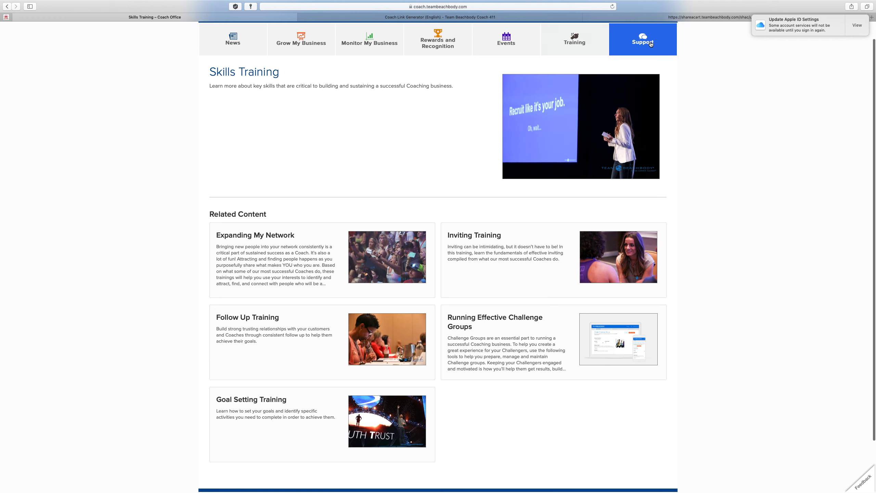
{"action": "left_click", "coordinate": [619, 39]}
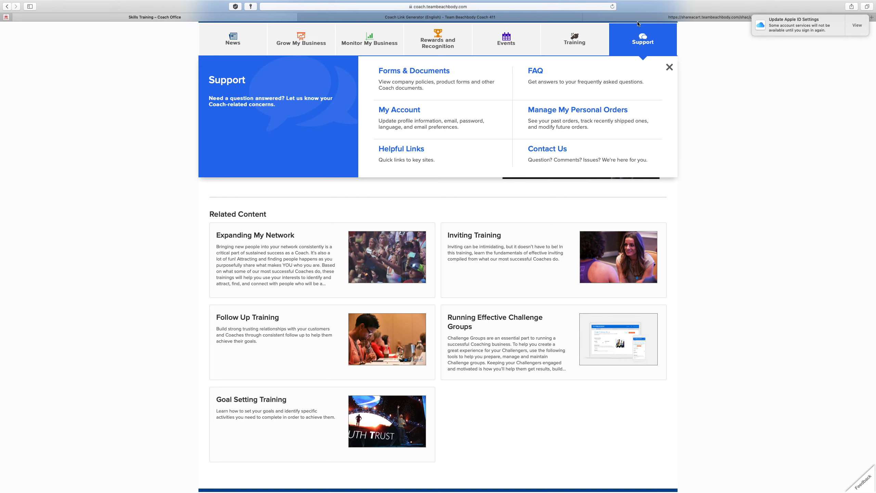
{"action": "left_click", "coordinate": [669, 68]}
{"action": "scroll", "coordinate": [749, 98], "scroll_direction": "down", "scroll_amount": 1}
{"action": "scroll", "coordinate": [749, 98], "scroll_direction": "up", "scroll_amount": 2}
{"action": "scroll", "coordinate": [749, 98], "scroll_direction": "down", "scroll_amount": 1}
{"action": "scroll", "coordinate": [749, 98], "scroll_direction": "up", "scroll_amount": 1}
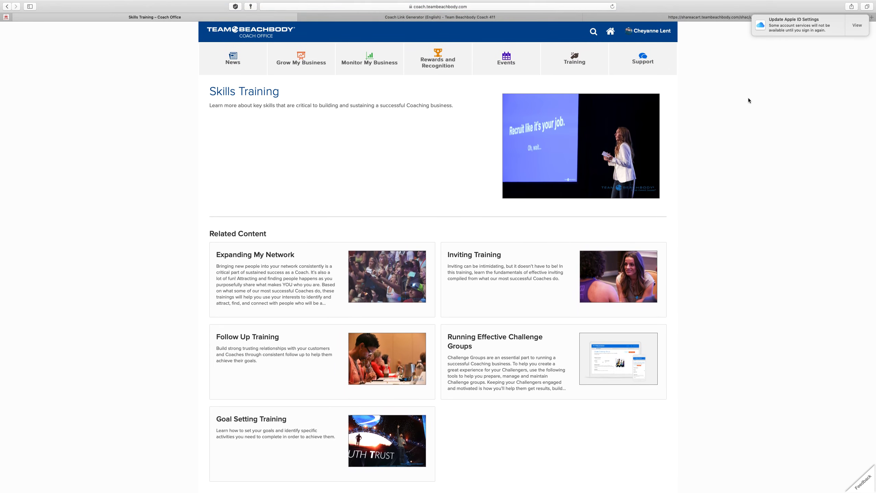
Return to the Coach Office home dashboard showing the profile summary and 12 business alerts
{"action": "left_click", "coordinate": [278, 36]}
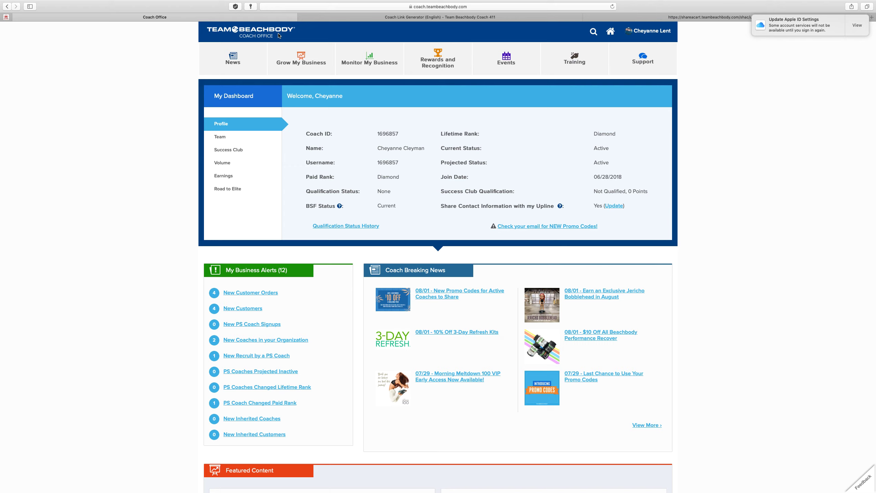
{"action": "mouse_move", "coordinate": [735, 4]}
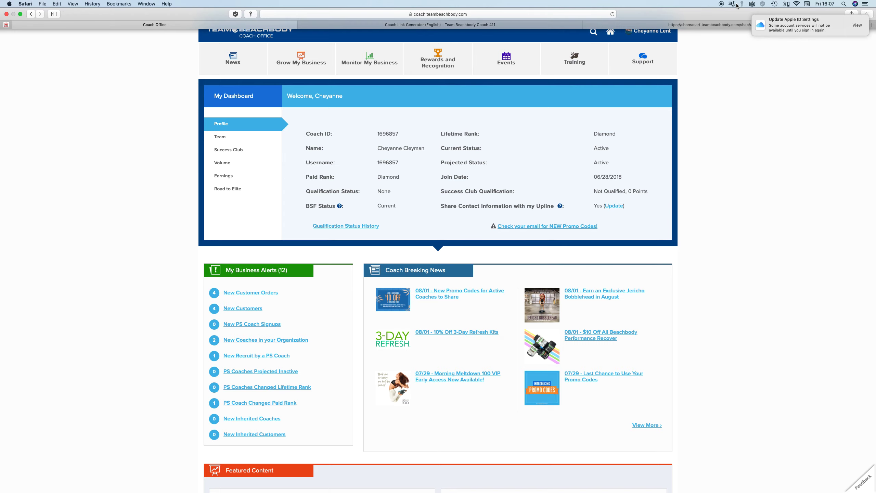